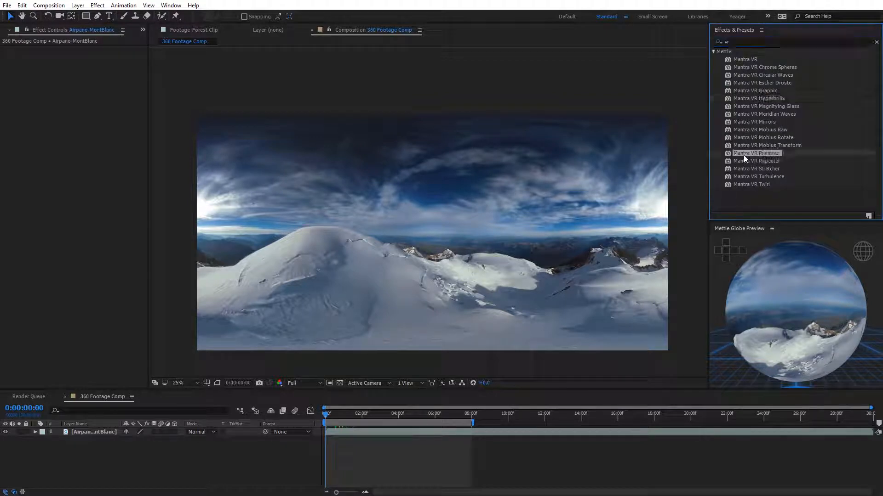
Apply the Mantra VR Primitivz effect to the Airpano-MontBlanc footage, keeping its frame layout Monoscopic
left_click_drag(757, 153, 515, 225)
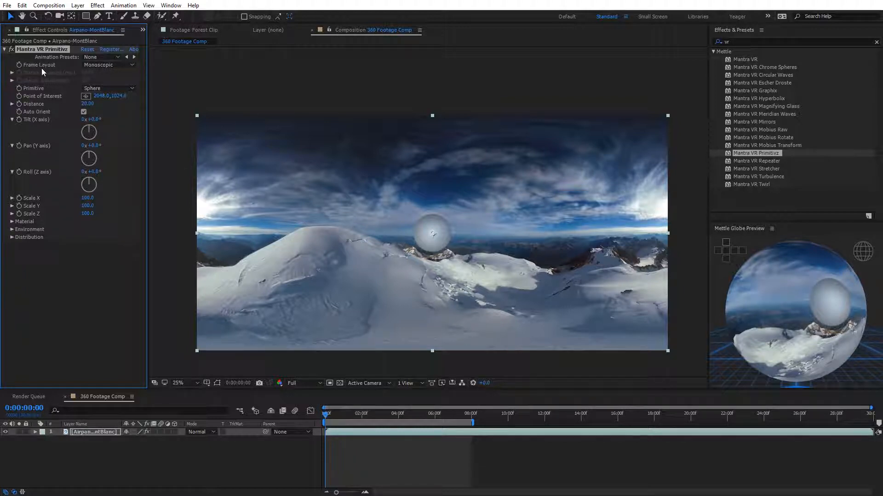
left_click(96, 67)
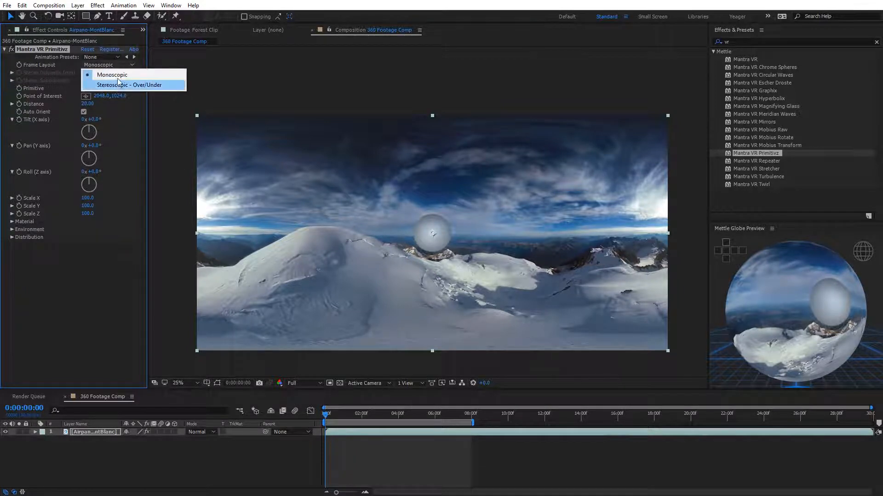
left_click(63, 61)
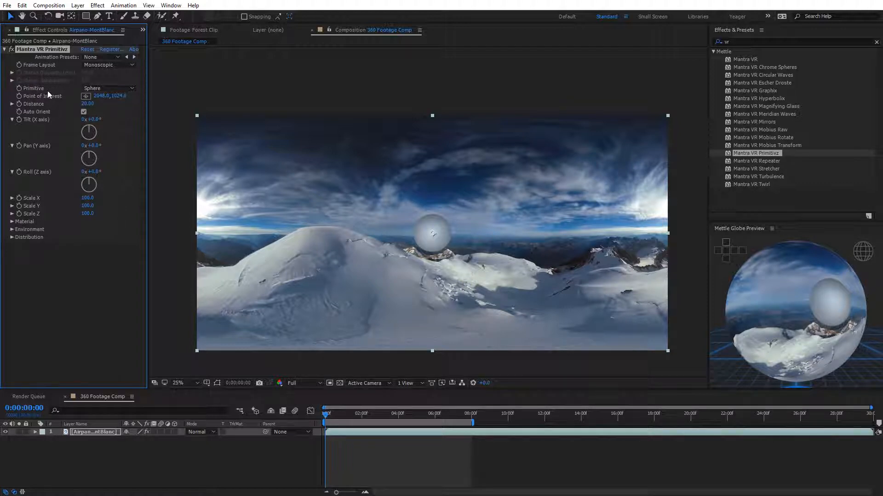
Change the primitive to Cube and rotate it to a pan of 37° and a tilt of 27°
key("period")
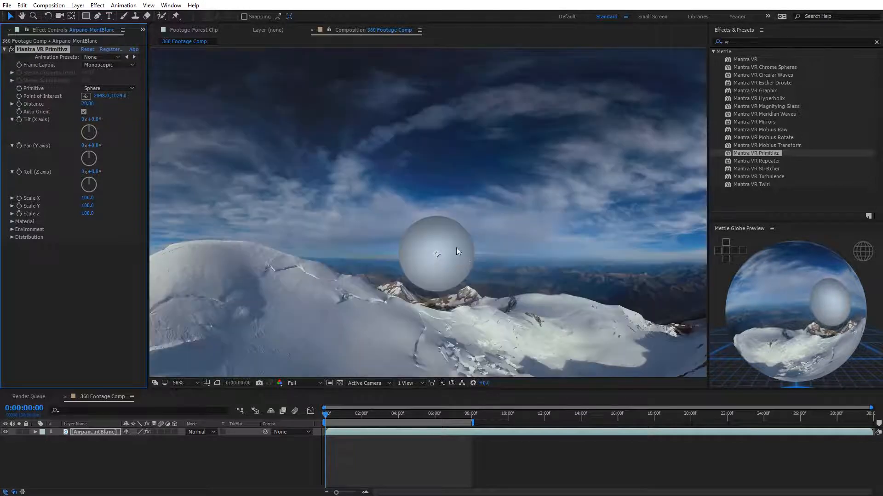
left_click_drag(492, 276, 456, 231)
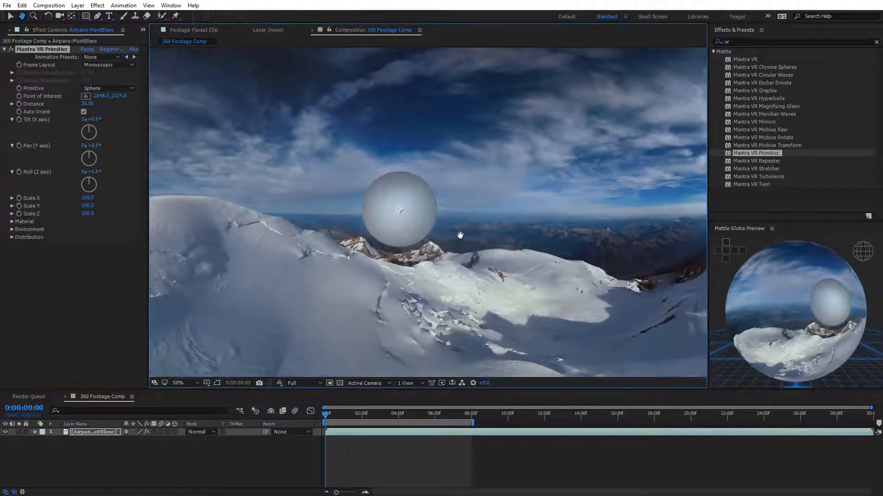
left_click(109, 88)
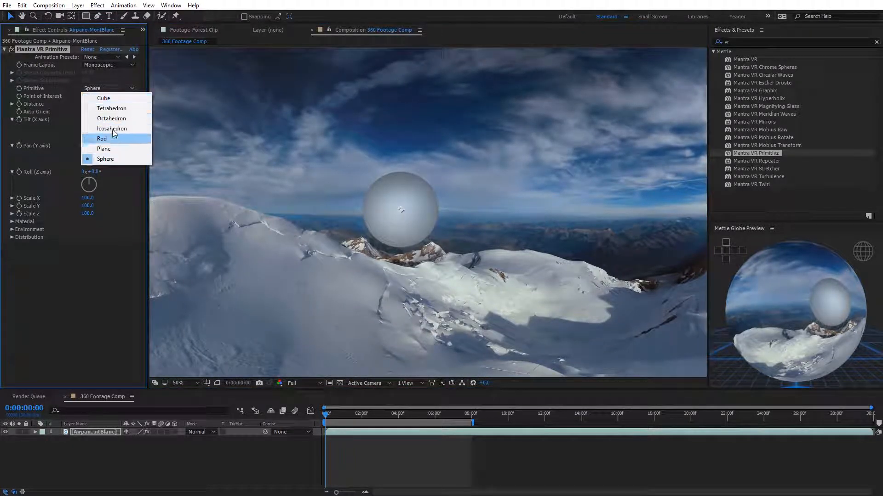
left_click(113, 99)
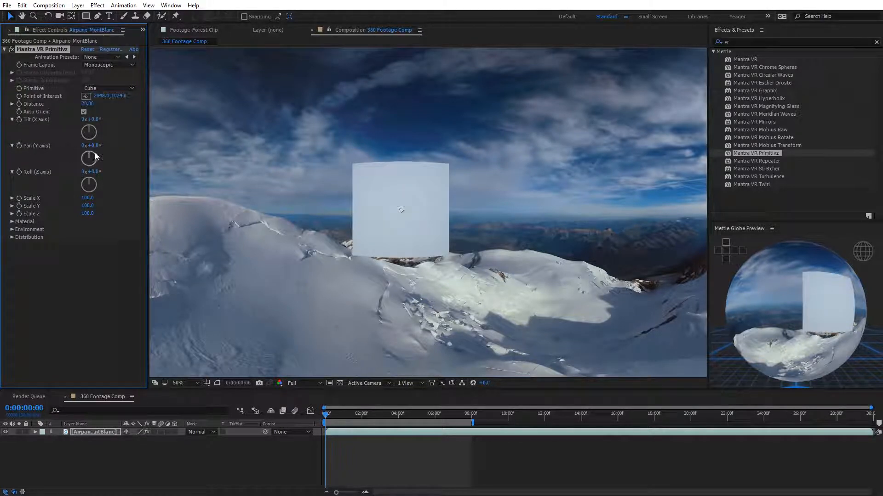
left_click_drag(94, 145, 111, 143)
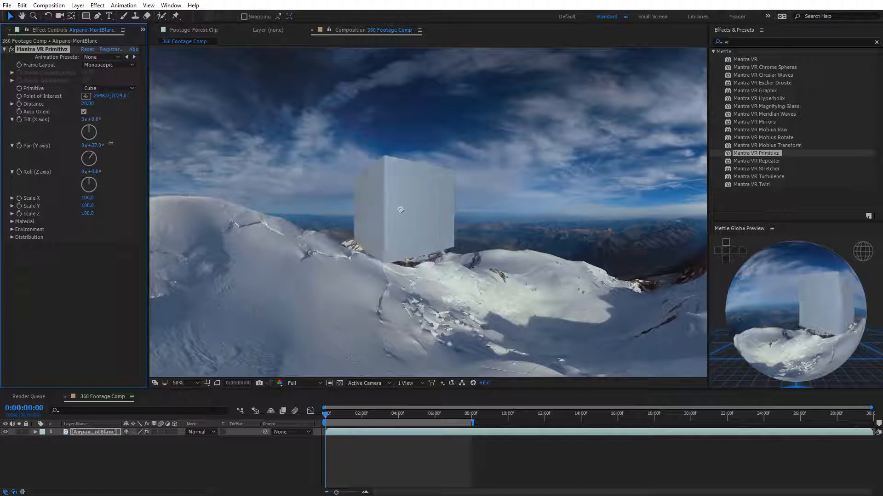
left_click_drag(93, 120, 406, 203)
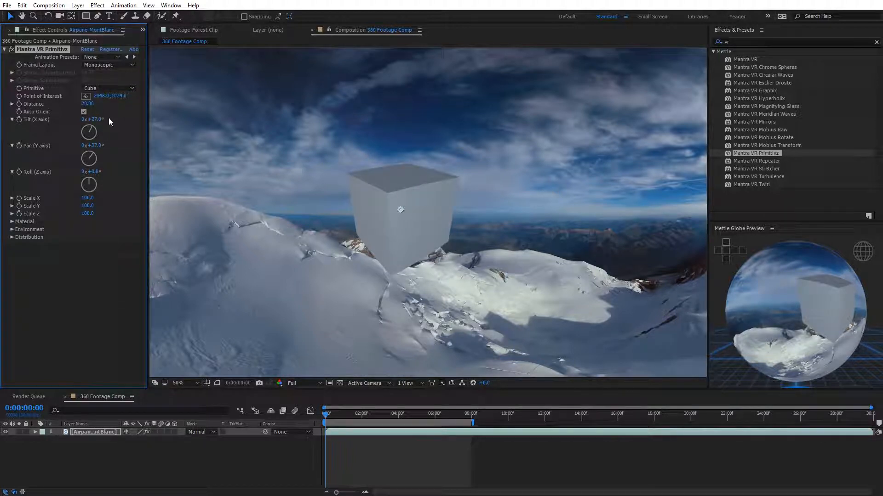
Try the Tetrahedron primitive, and rotate the Octahedron primitive to a pan of 99° and a roll of -20°
left_click(118, 90)
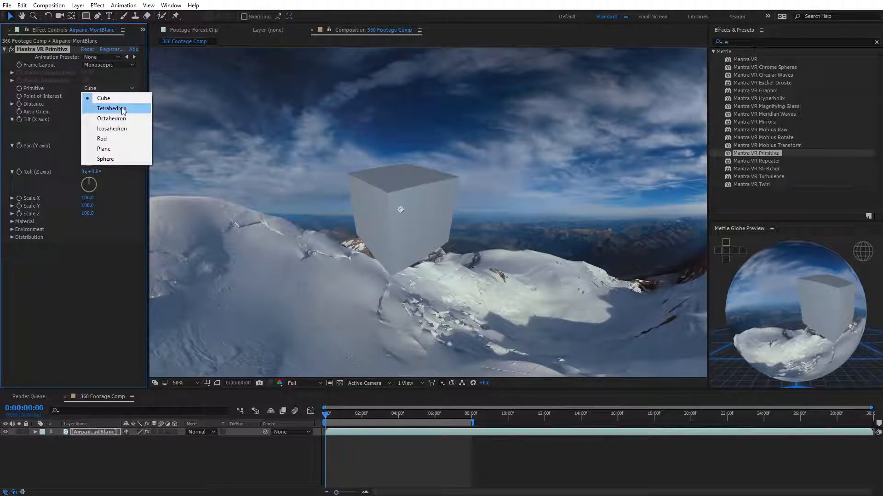
left_click(112, 108)
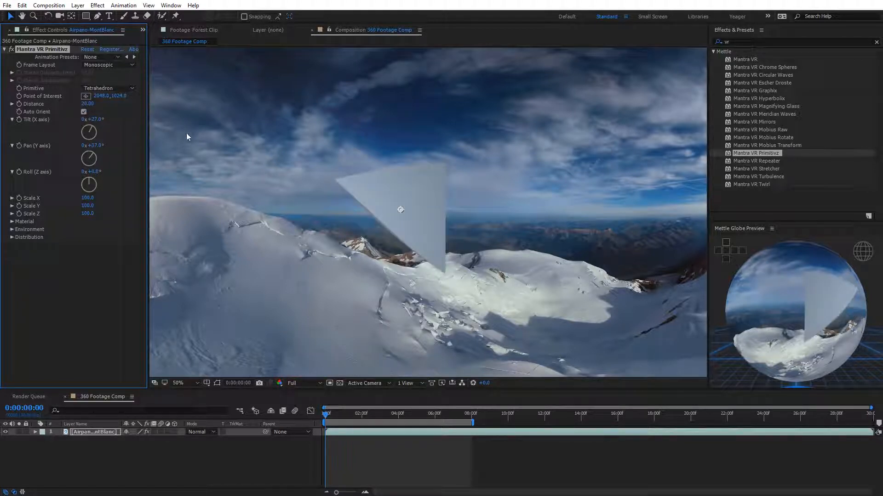
left_click(127, 89)
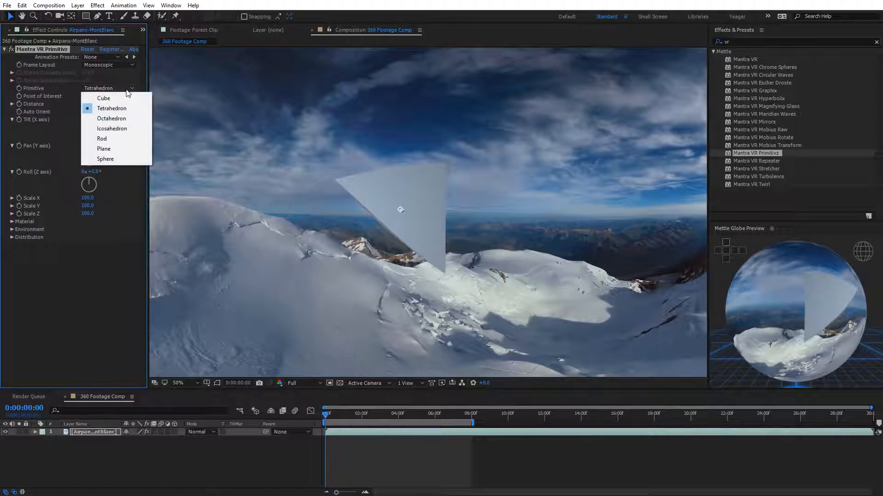
left_click(114, 119)
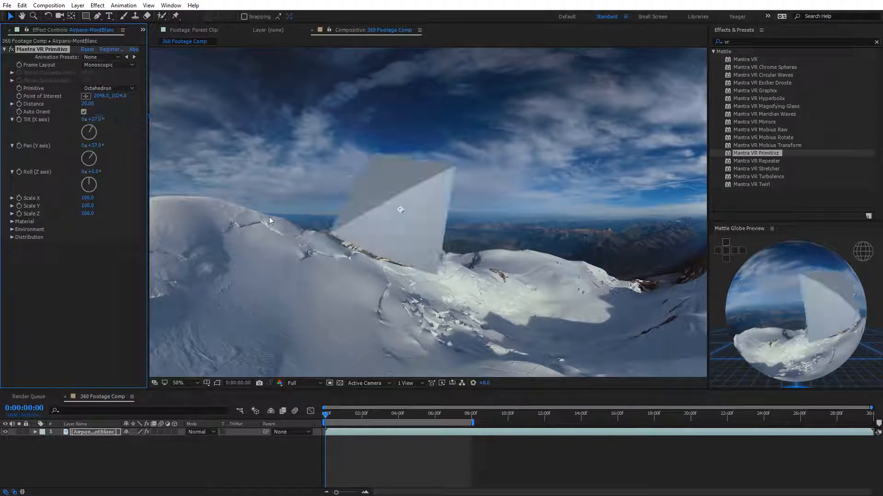
left_click_drag(98, 146, 128, 179)
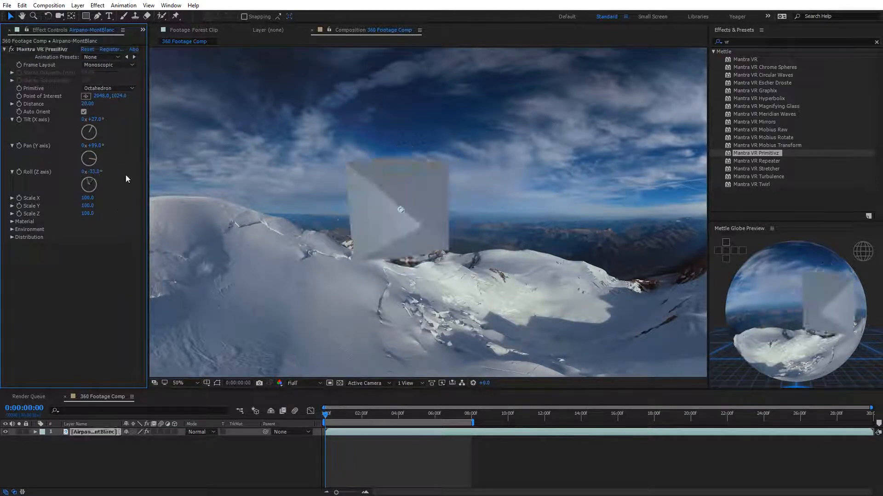
Change the primitive to Icosahedron and rotate it to a pan of 38° and a tilt of 56°
left_click(130, 88)
left_click(125, 131)
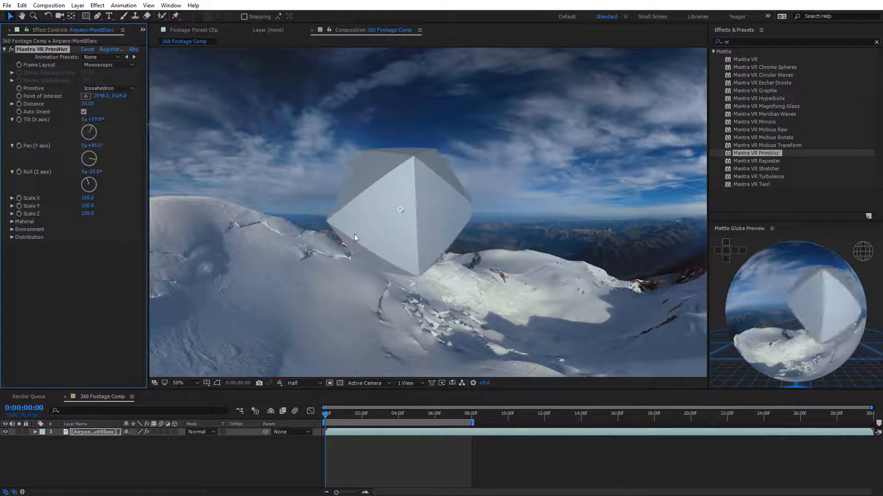
left_click_drag(100, 148, 117, 119)
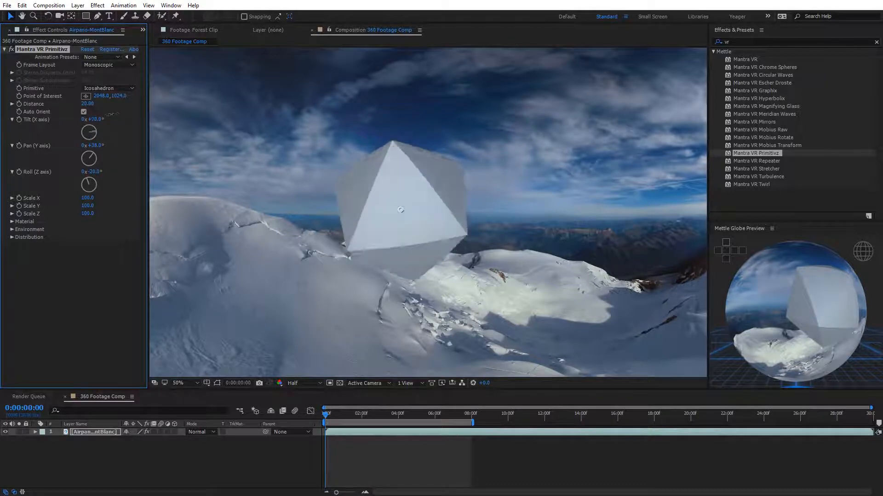
Change the primitive to Rod and rotate it to a pan of 42° and a tilt of 194°
left_click(130, 88)
left_click(112, 137)
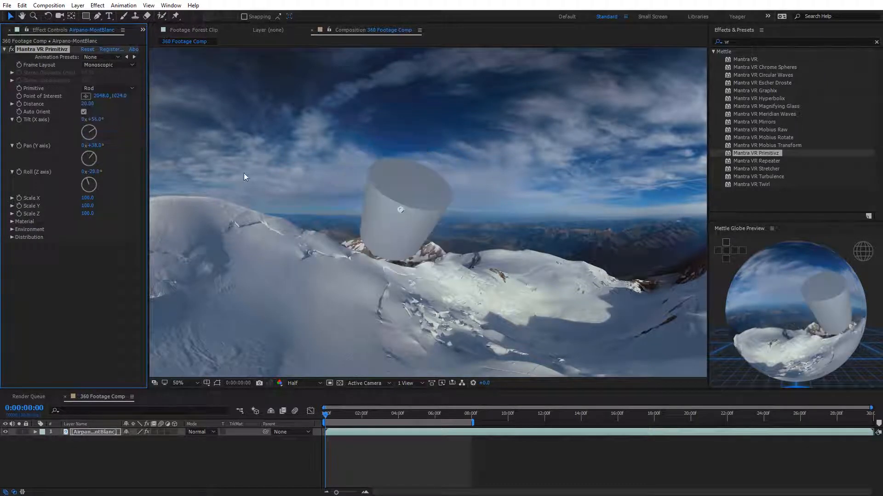
left_click_drag(94, 145, 174, 121)
Change the primitive to Plane and set its pan to -1°
left_click(126, 90)
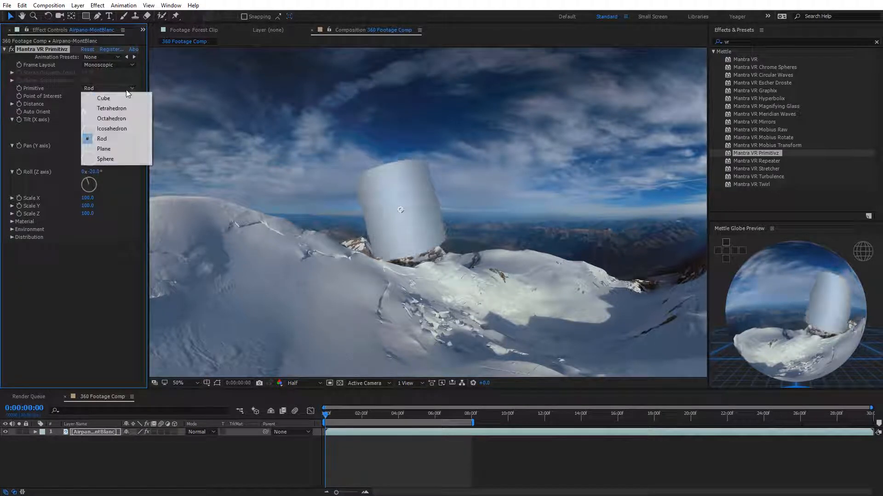
left_click(118, 148)
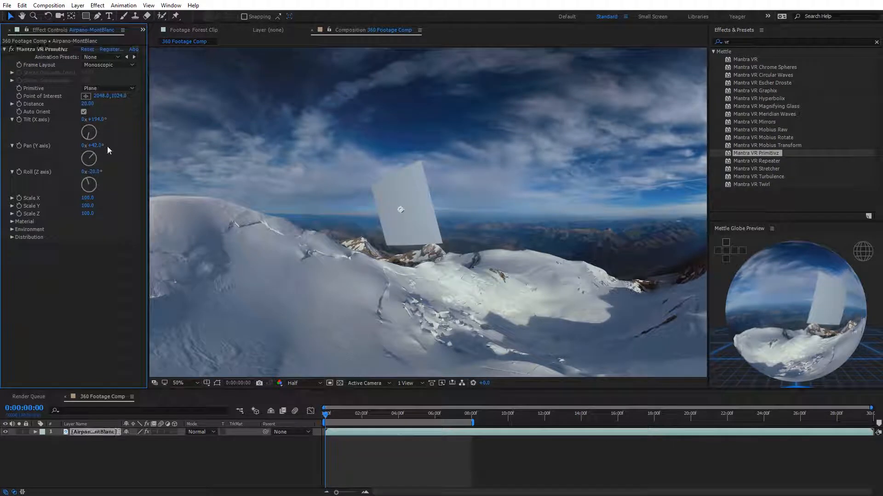
mouse_move(98, 145)
left_mouse_down()
mouse_move(144, 138)
mouse_move(94, 147)
left_mouse_up()
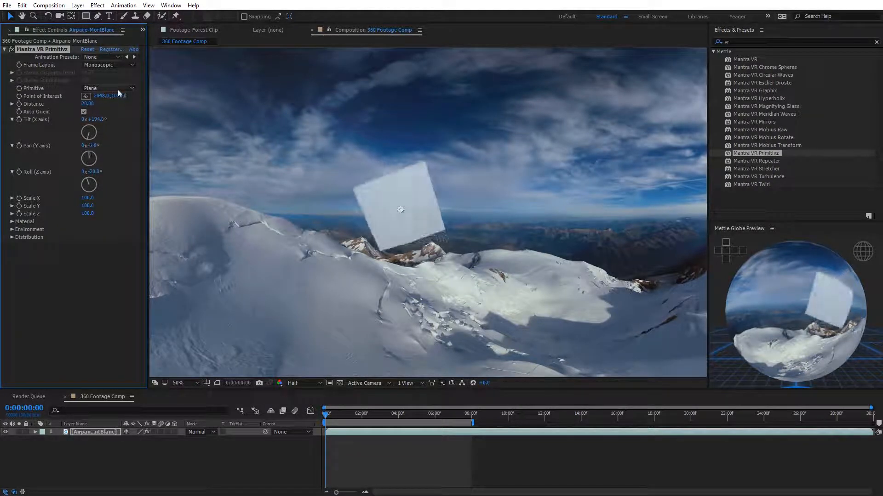
Change the primitive to Sphere and move its point of interest sideways to about 1776, 1018
left_click(108, 88)
left_click(112, 160)
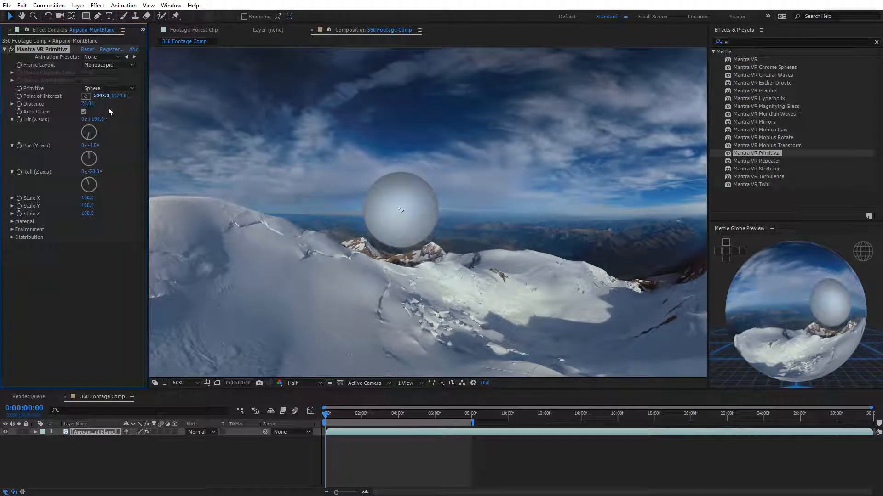
left_click_drag(400, 212, 340, 210)
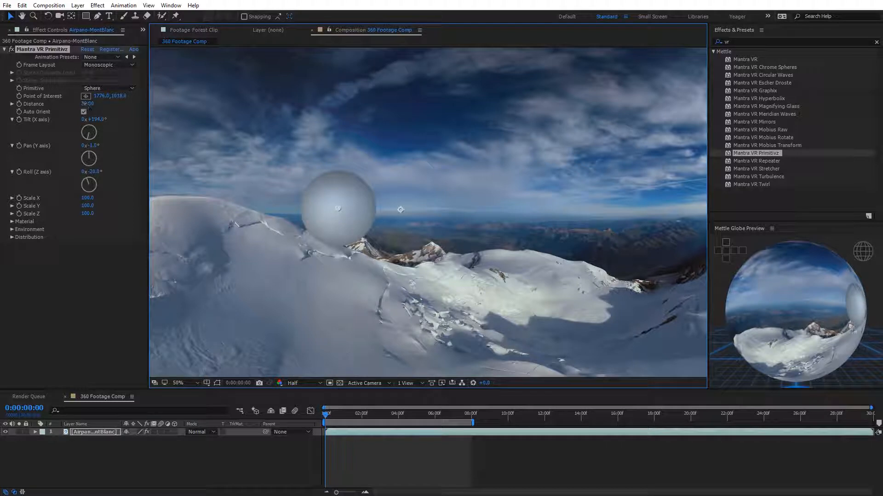
Bring the sphere closer to the camera by lowering its distance to 5 and further to 0
left_click_drag(88, 104, 81, 106)
key("comma")
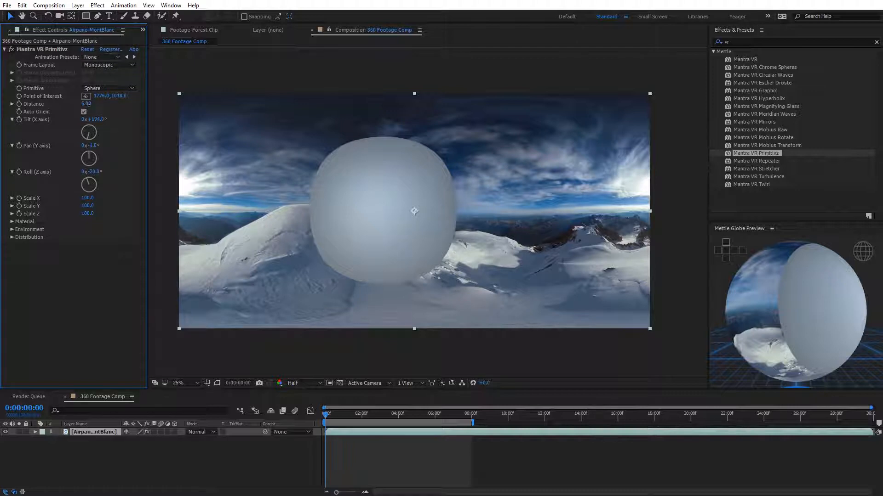
left_click_drag(86, 104, 84, 105)
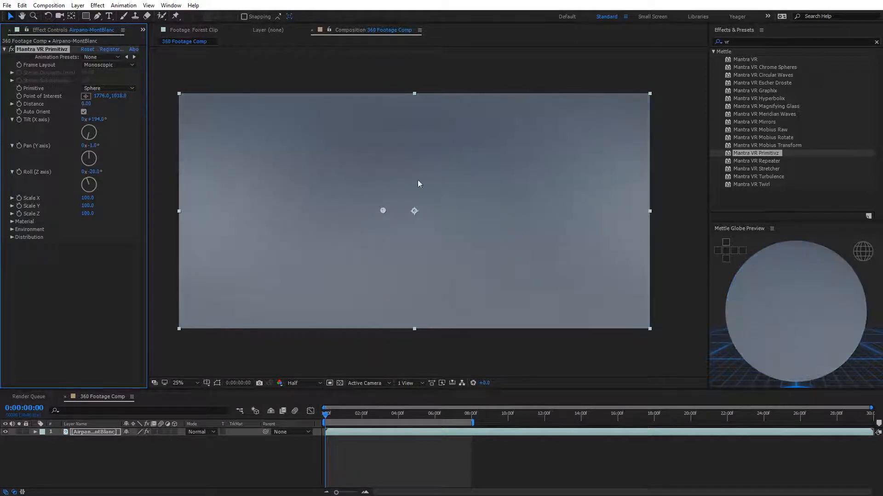
Push the sphere away to a distance of 89, and return the distance to 20
left_click_drag(85, 104, 134, 102)
key("slash")
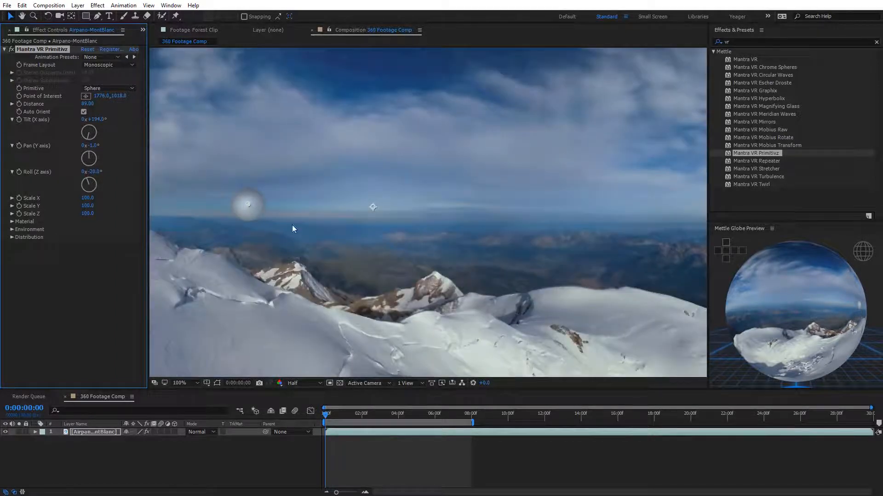
key("comma")
key("comma")
key("comma")
key("comma")
key("period")
key("period")
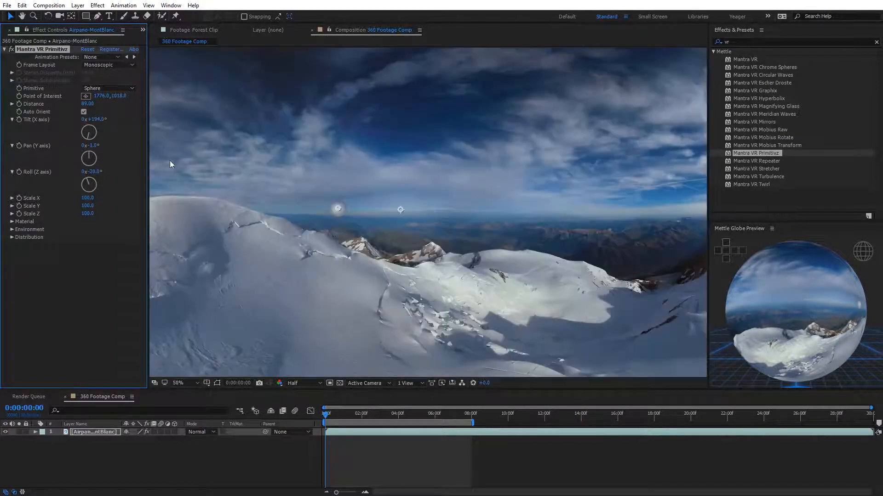
left_click_drag(87, 105, 62, 107)
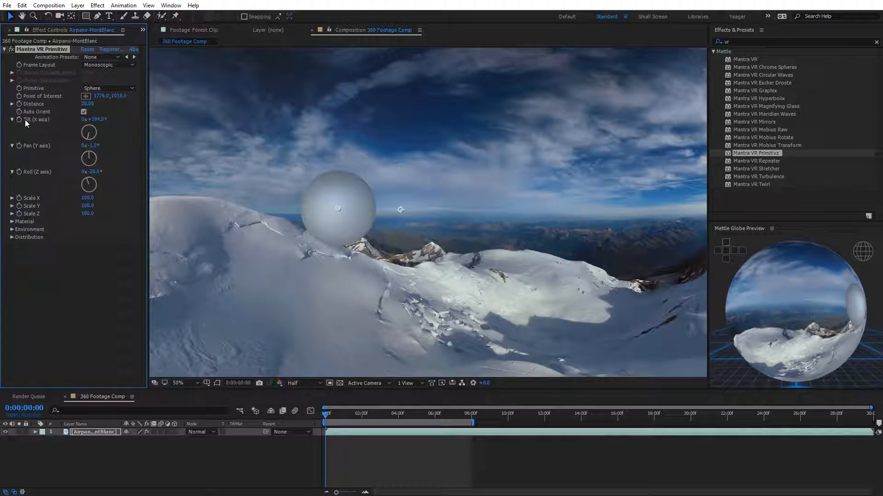
Change the primitive to Cube and rotate it to a pan of -42° and a roll of -11°
left_click(105, 90)
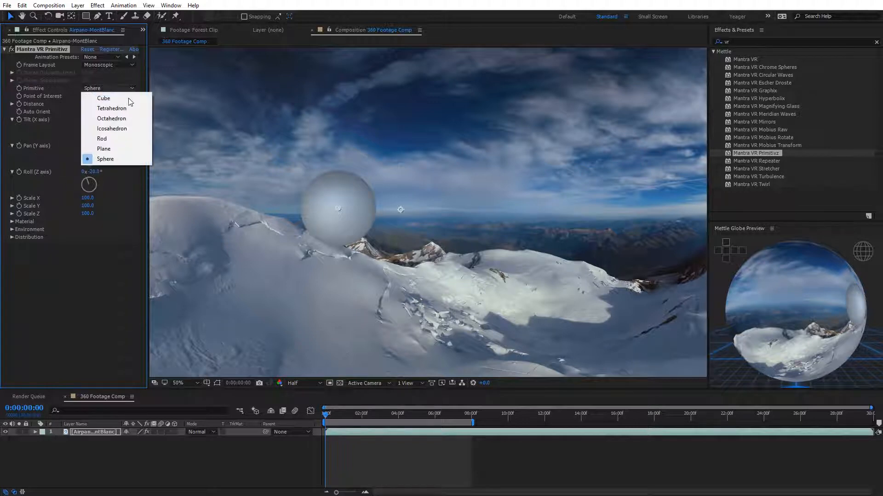
left_click(128, 98)
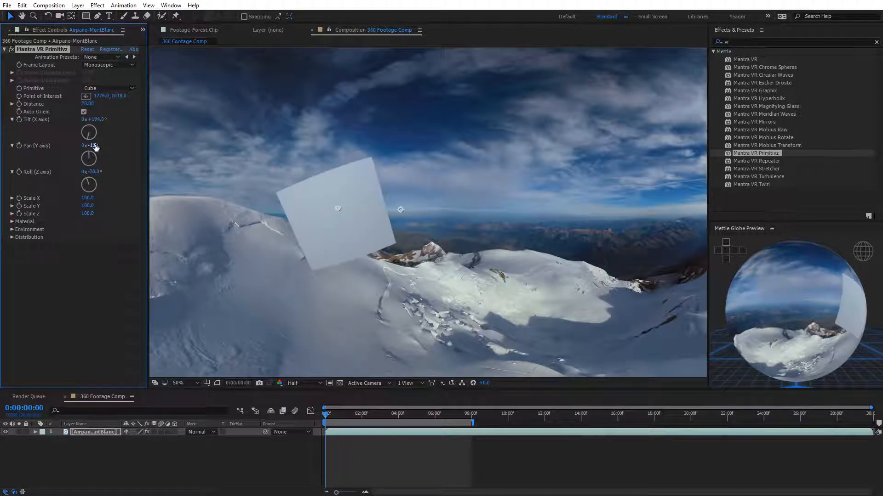
left_click_drag(92, 145, 33, 150)
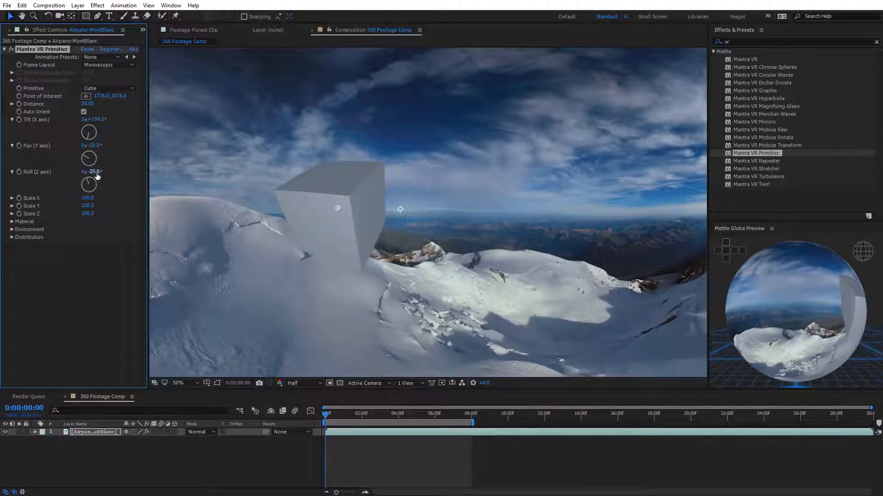
left_click_drag(95, 172, 100, 173)
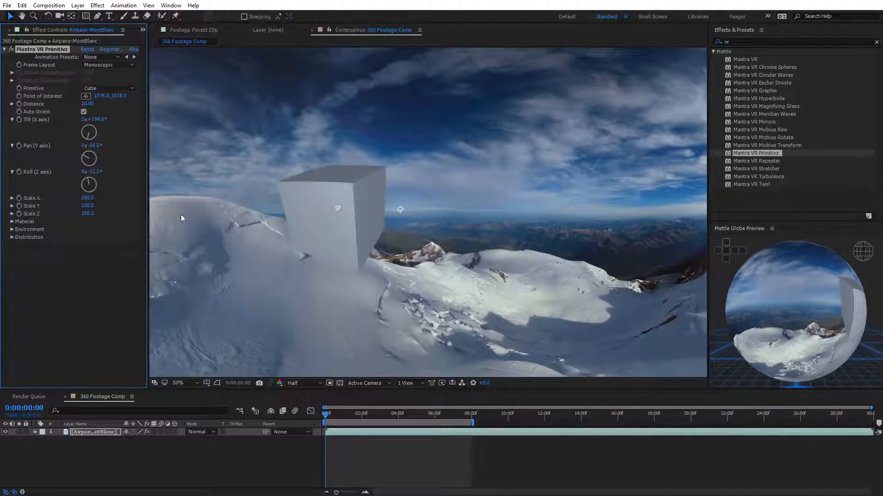
left_click_drag(92, 145, 102, 145)
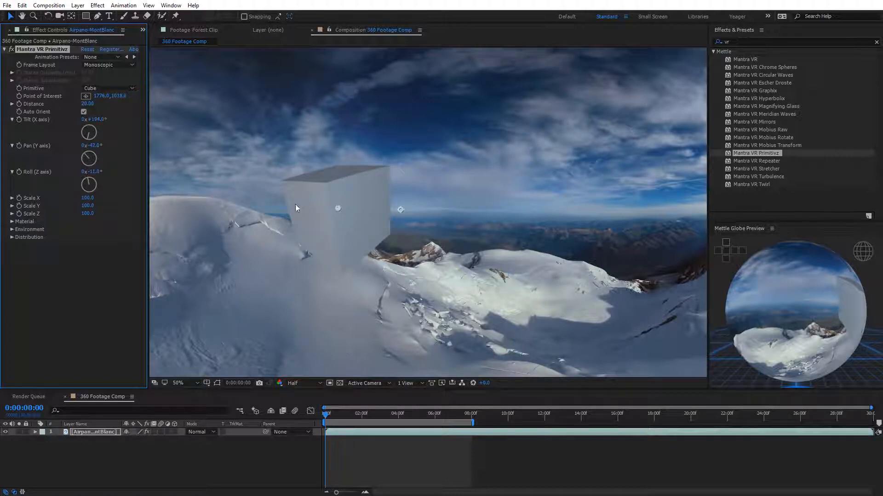
Stretch the cube to a Scale X of 450, rotate it to 1° pan and 140° tilt, and view it in the globe preview
left_click_drag(87, 198, 100, 195)
left_click_drag(94, 146, 125, 147)
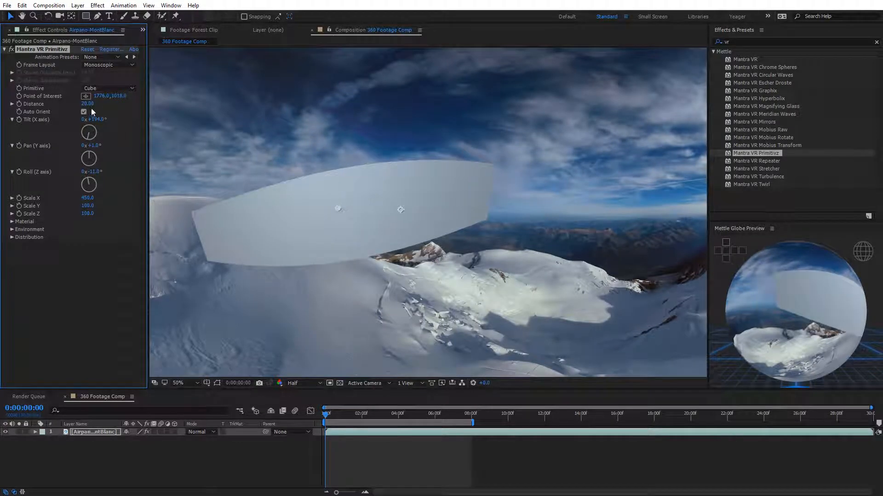
left_click_drag(94, 119, 67, 118)
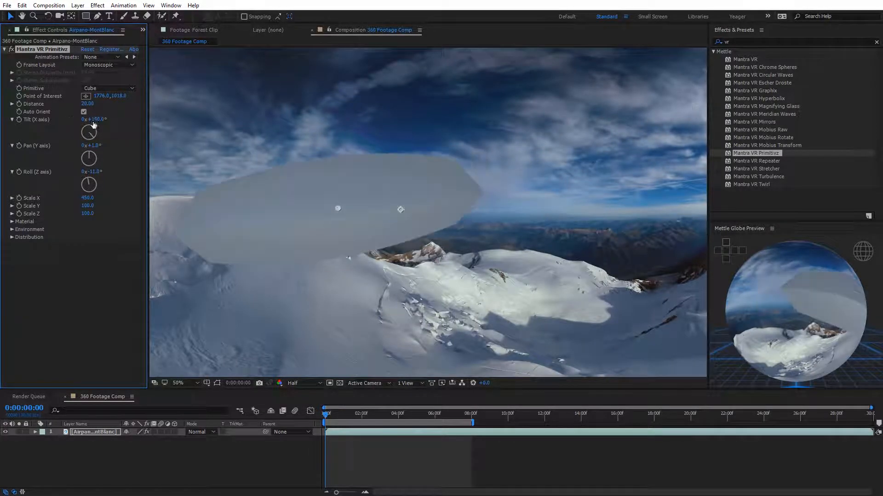
left_click(797, 311)
scroll(798, 311, "up", 5)
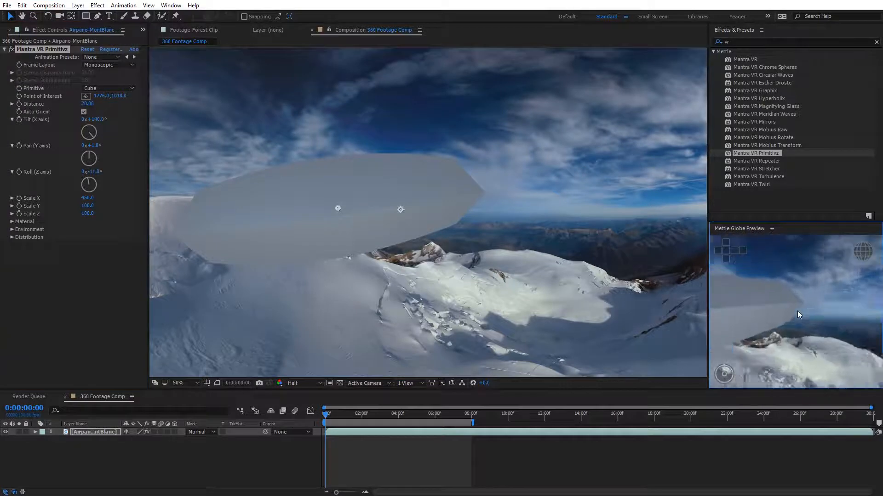
Set the stretched cube's Scale Y to 50 and Scale Z to 150, viewing its shape in the globe preview
left_click_drag(797, 311, 738, 339)
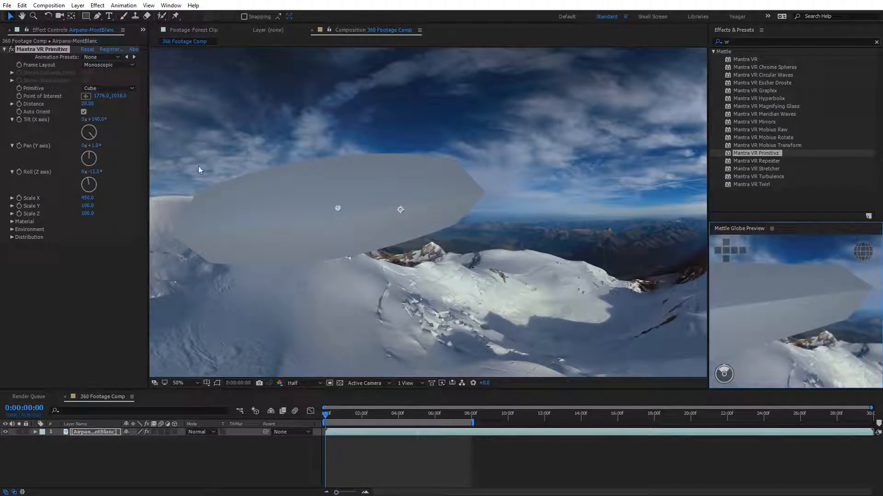
mouse_move(85, 207)
left_mouse_down()
mouse_move(110, 207)
mouse_move(73, 212)
left_mouse_up()
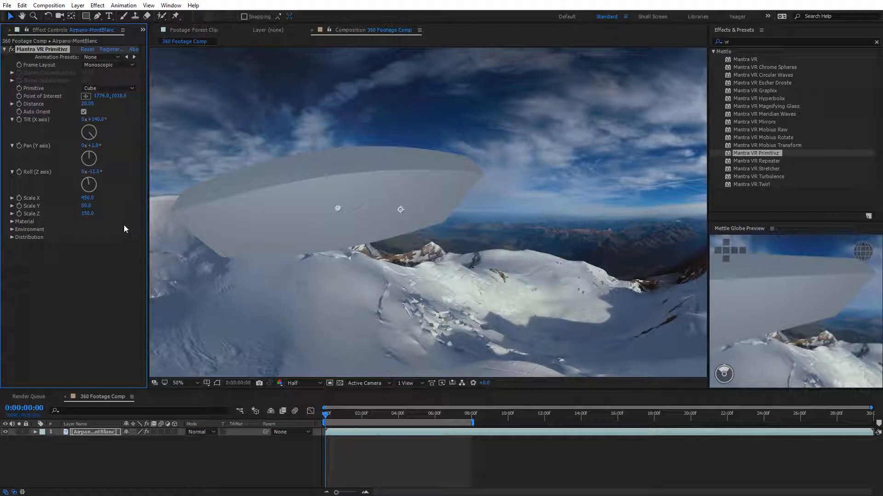
Reset the Primitivz effect, set the primitive to Cube, and rotate it to a tilt of 31° and a pan of 46°
left_click(87, 49)
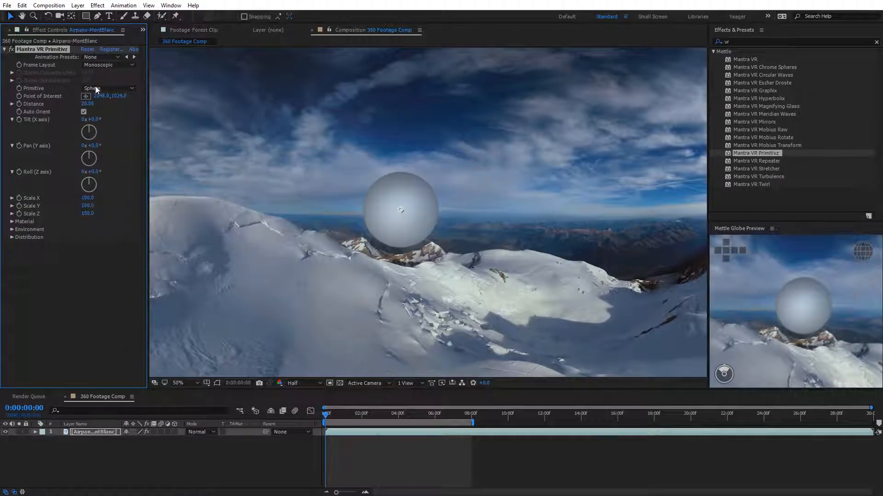
left_click(115, 89)
left_click(108, 98)
left_click_drag(88, 152, 125, 148)
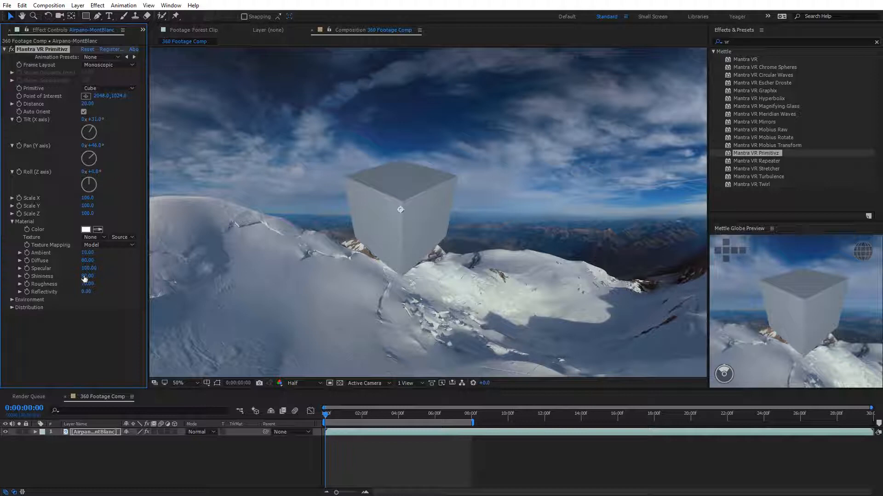
Change the cube's material color to teal, trying red first
left_click(86, 230)
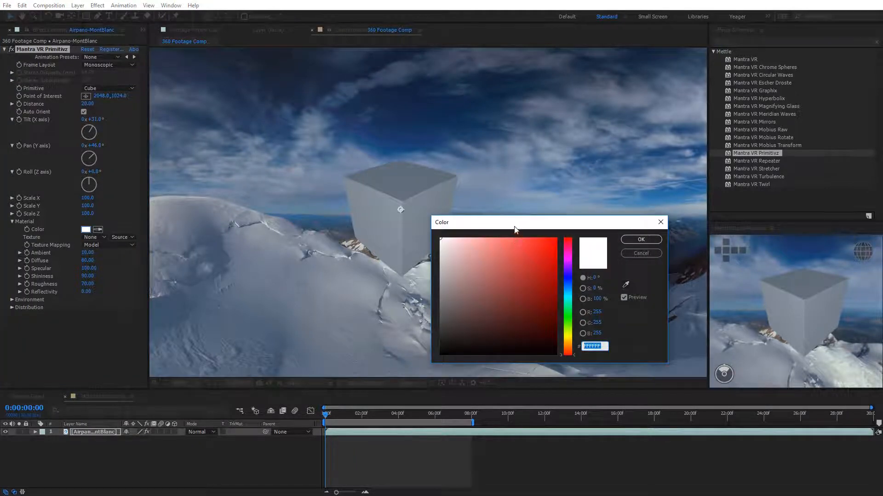
left_click_drag(515, 230, 544, 200)
left_click(583, 209)
left_click(578, 235)
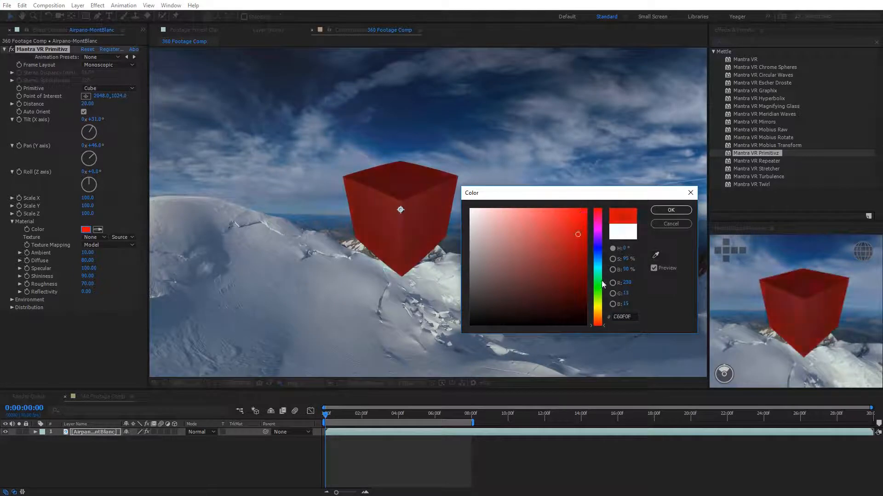
left_click_drag(602, 285, 599, 314)
left_click_drag(602, 304, 610, 269)
left_click(670, 211)
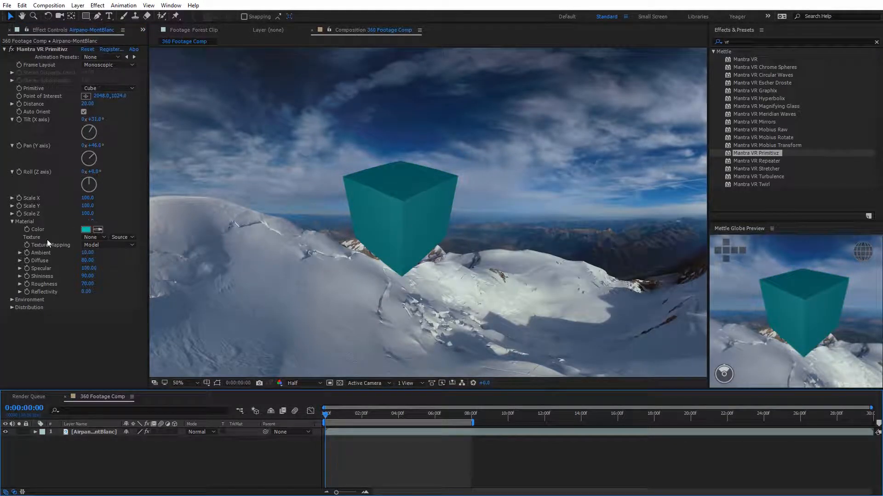
Add the Texture image from the project to the 360 Footage Comp, beneath the Airpano-MontBlanc layer
left_click(101, 239)
left_click(134, 447)
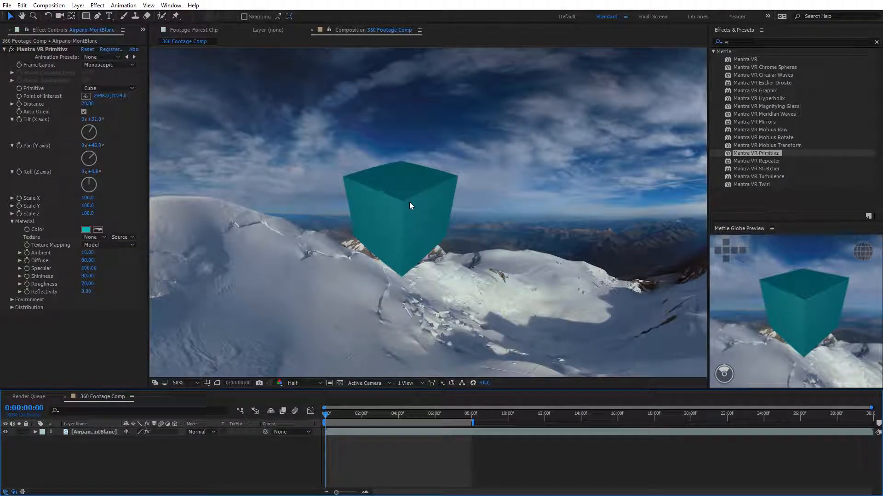
left_click(143, 30)
left_click(164, 39)
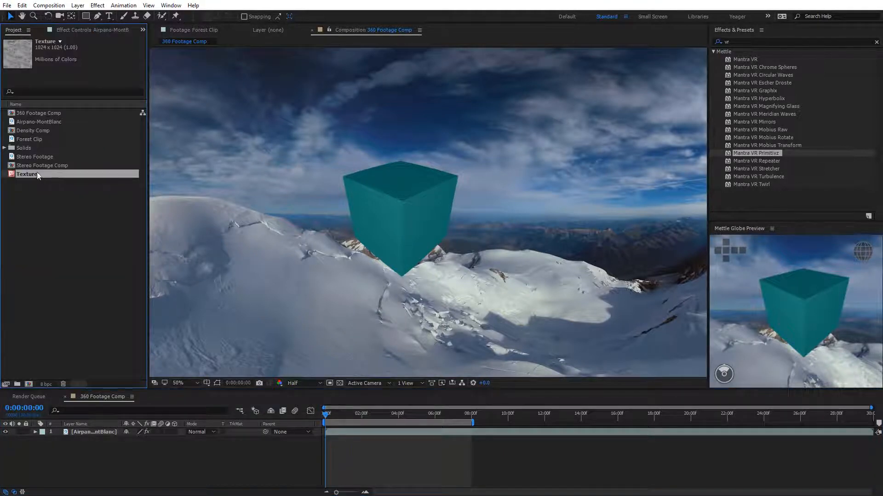
left_click_drag(36, 174, 103, 448)
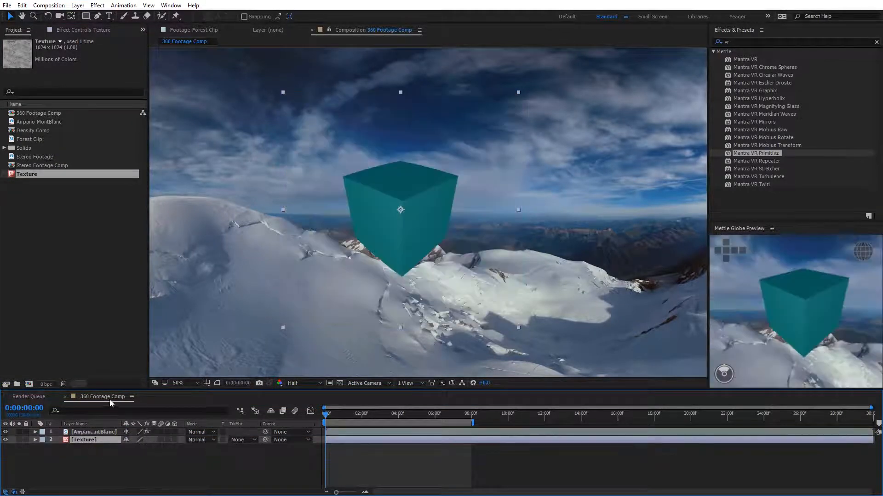
Assign the Texture layer as the material texture of the cube on the Airpano-MontBlanc layer
left_click(89, 29)
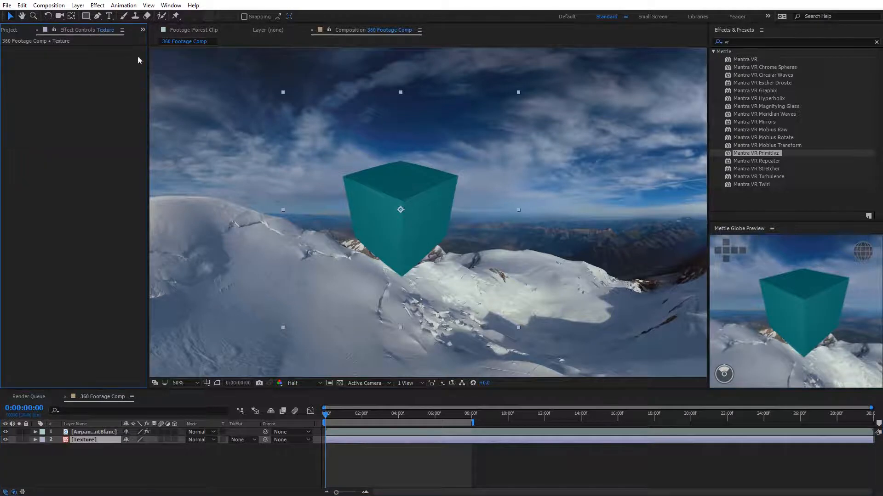
left_click(88, 431)
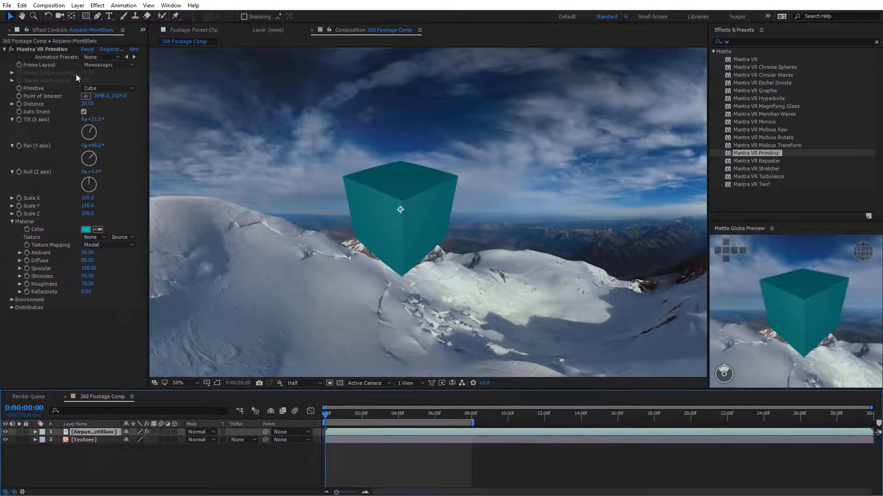
left_click(100, 238)
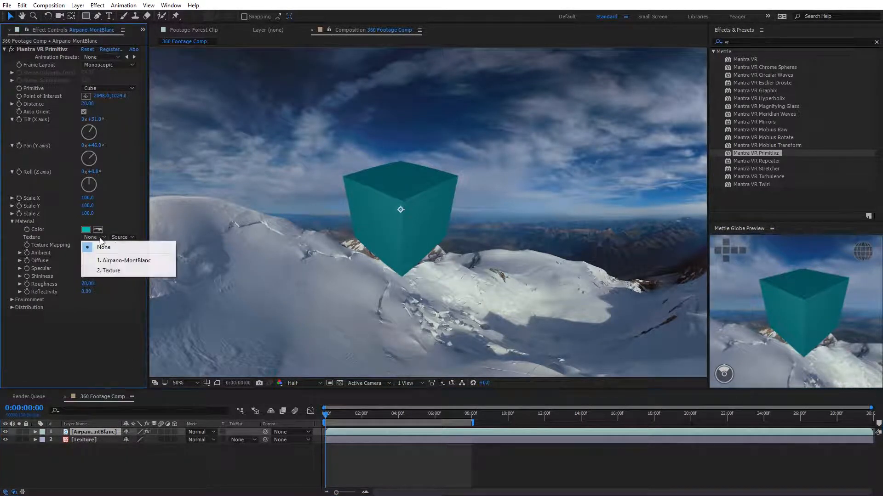
left_click(110, 271)
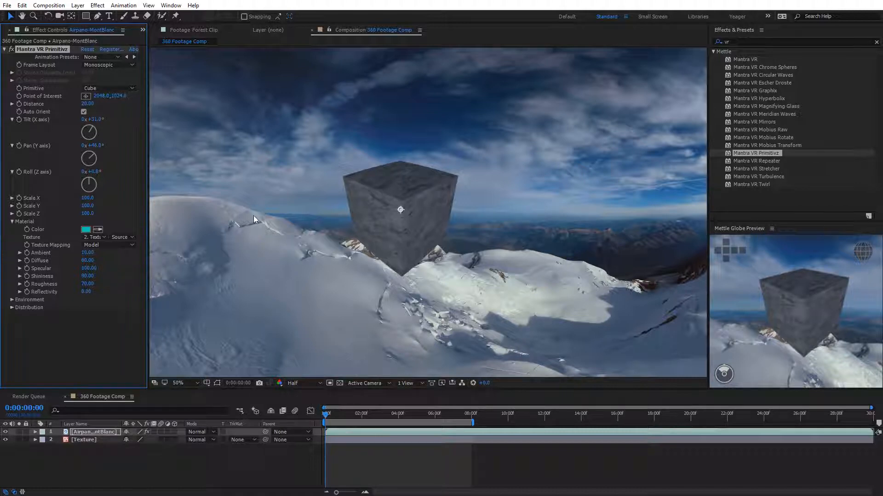
Raise the cube distribution's number of instances to 10
left_click(125, 244)
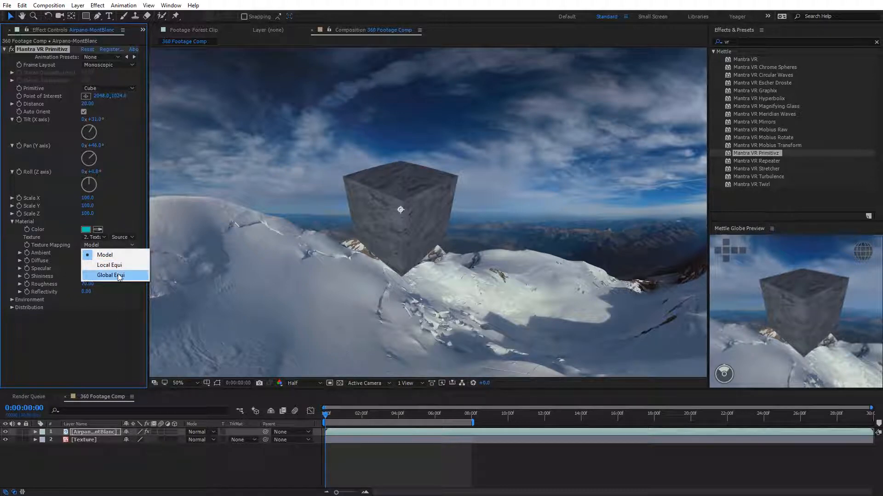
left_click(120, 308)
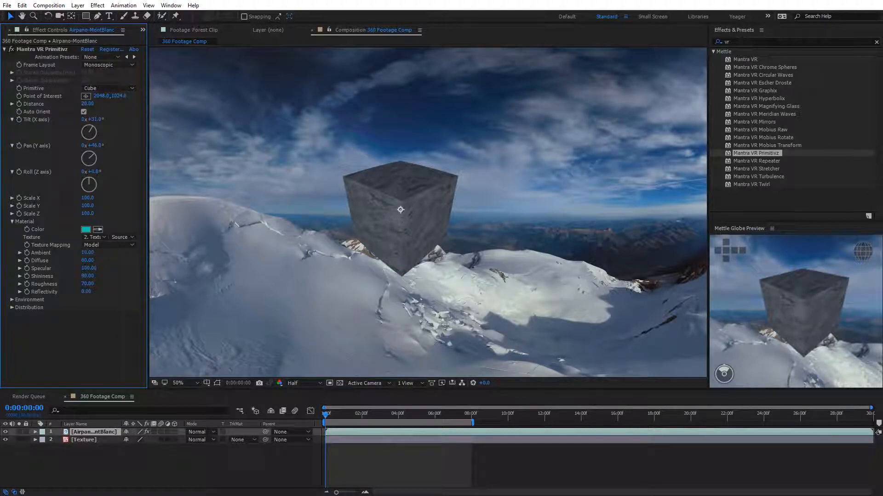
left_click(11, 308)
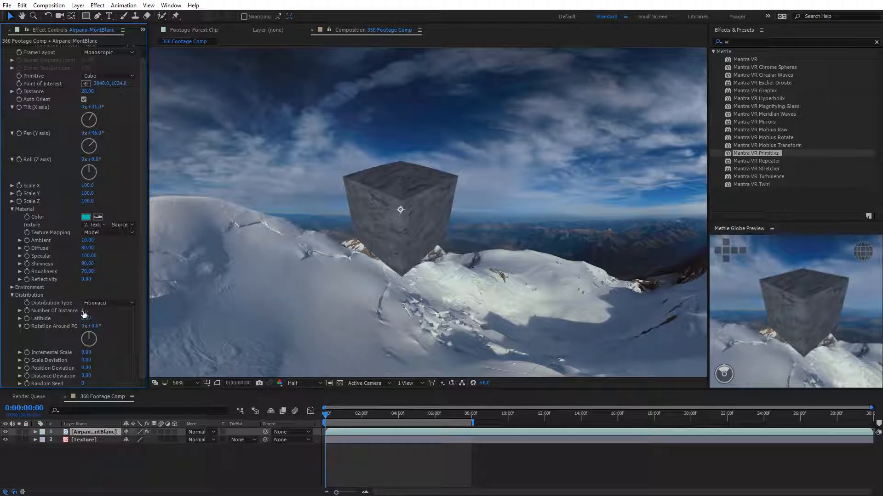
left_click_drag(85, 311, 123, 312)
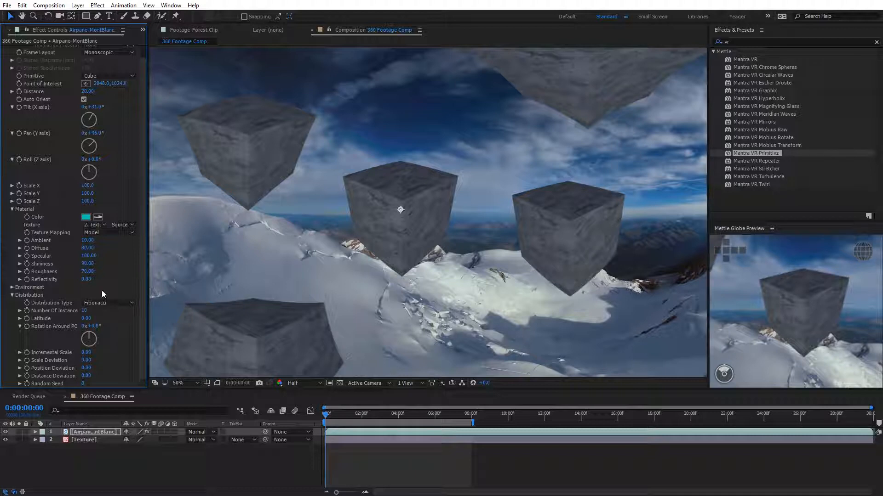
left_click(12, 295)
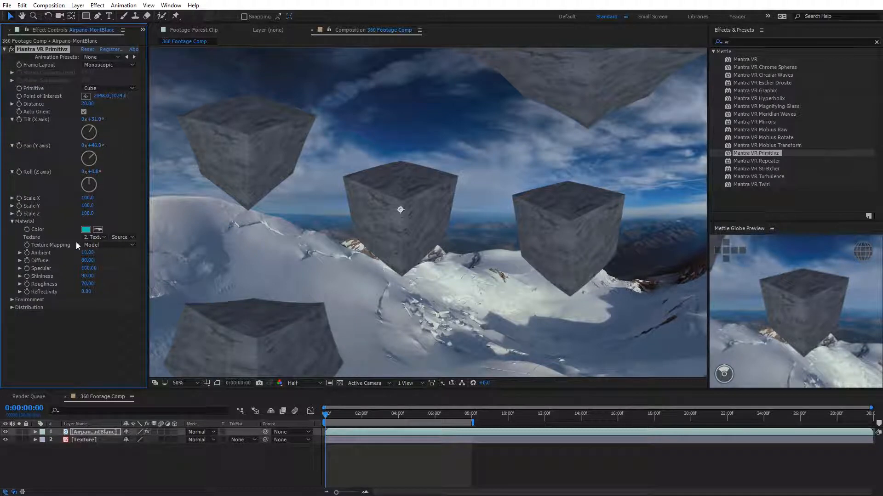
Try the Local Equi and Global Equi texture mappings on the cubes, and return the mapping to Model
left_click(95, 244)
left_click(128, 265)
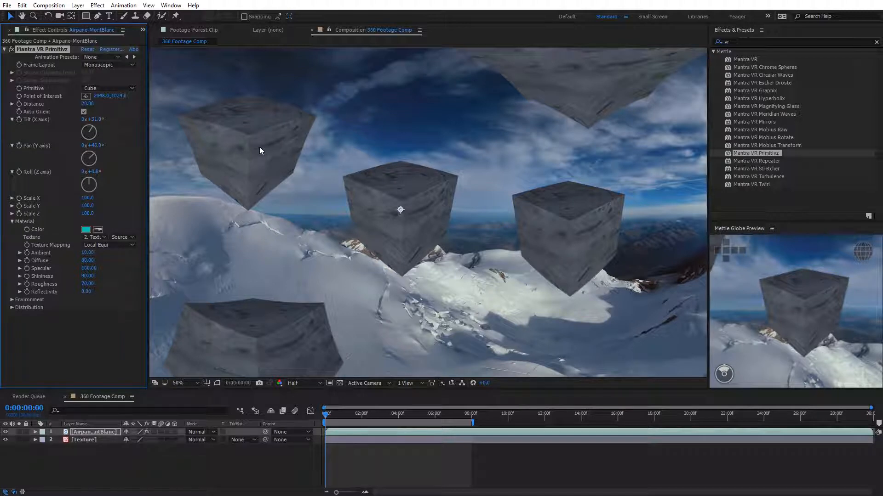
left_click(108, 245)
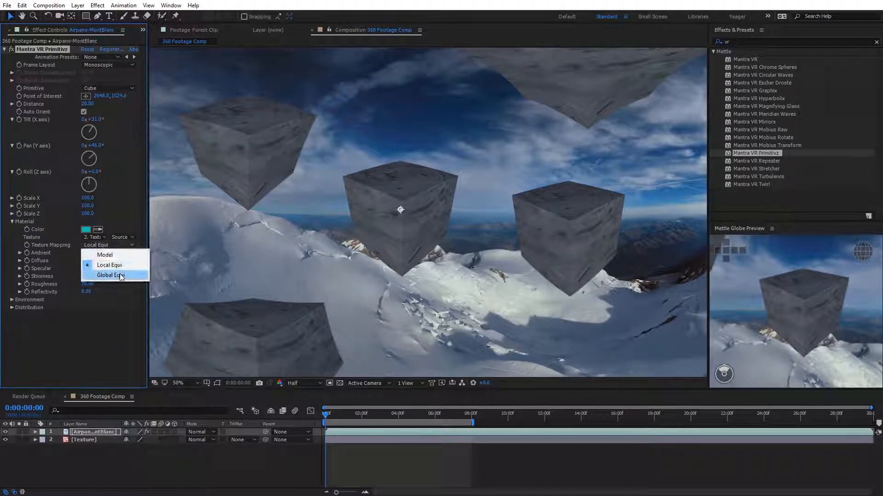
left_click(119, 276)
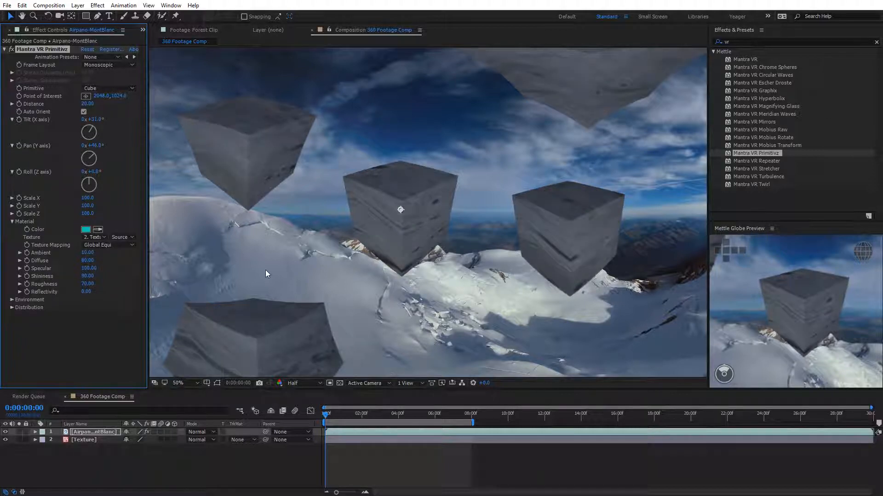
key("comma")
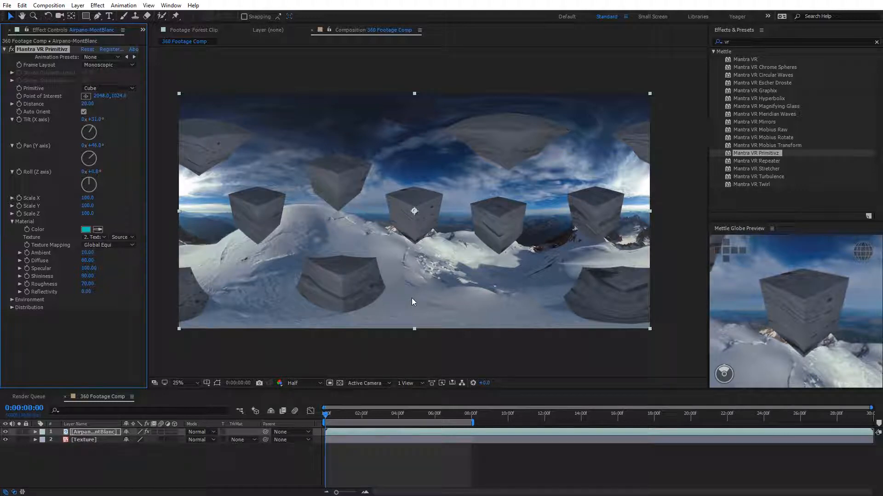
key("period")
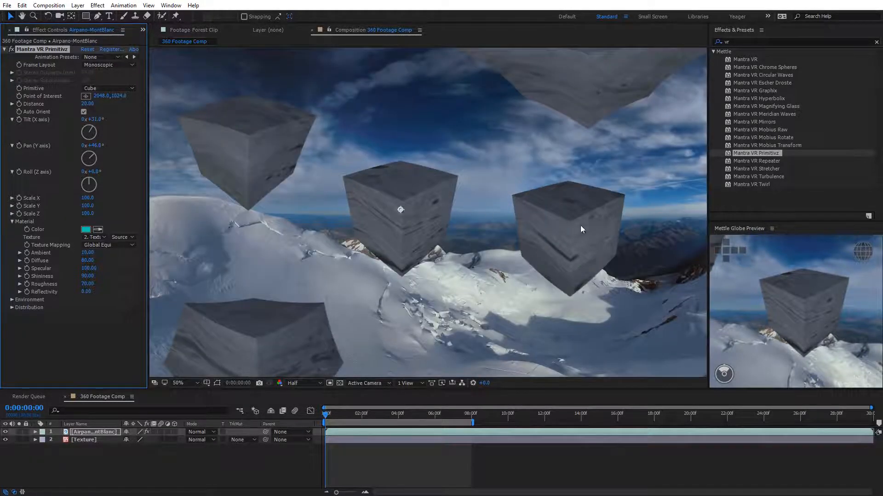
left_click_drag(580, 225, 415, 268)
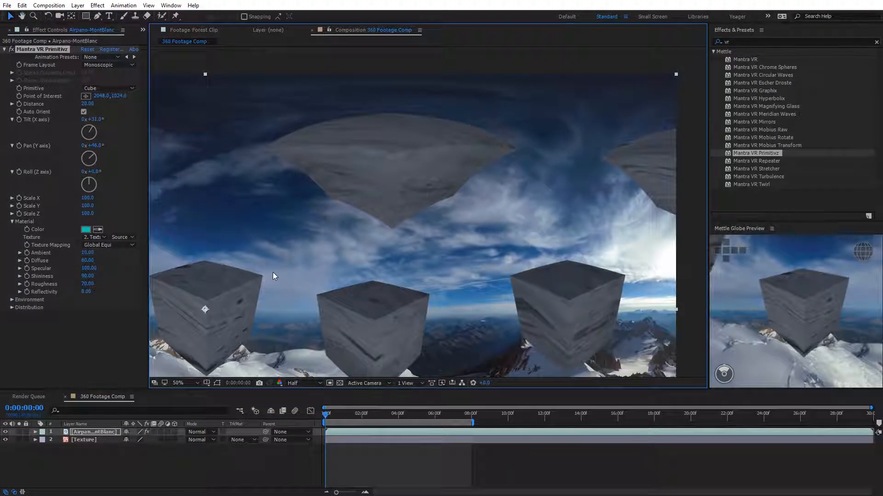
left_click_drag(272, 272, 552, 162)
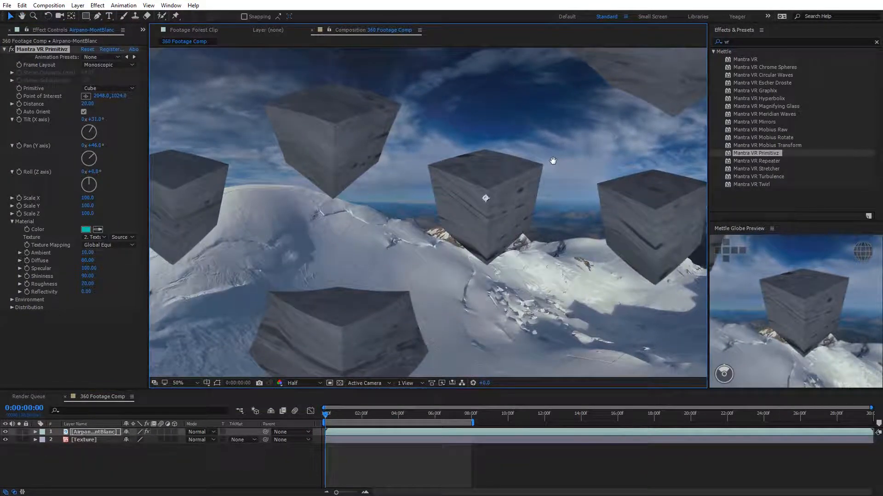
left_click(113, 245)
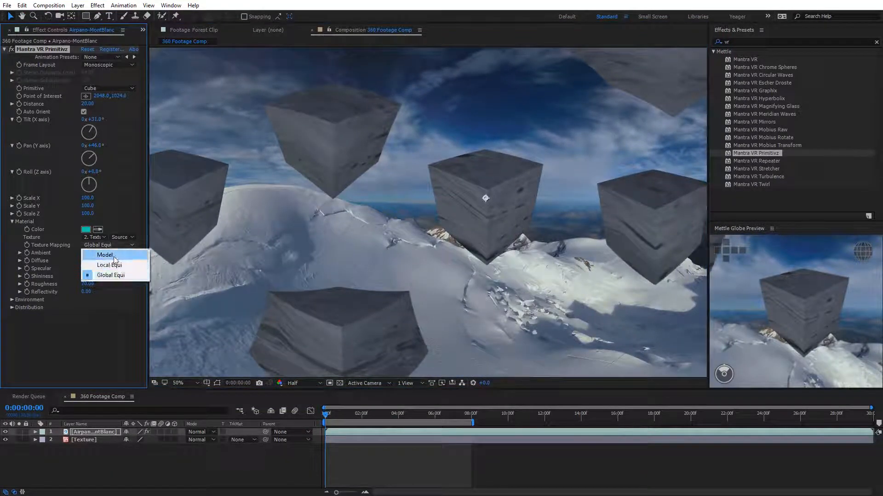
left_click(114, 255)
Brighten the textured cubes' material with Ambient 19, Diffuse 100, Specular 58 and Shininess 100
left_click_drag(88, 260, 114, 267)
left_click(87, 260)
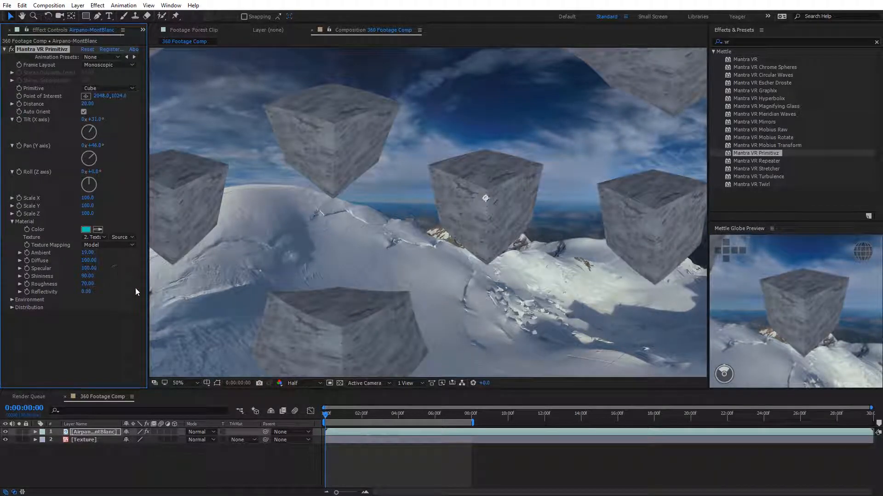
mouse_move(87, 268)
left_mouse_down()
mouse_move(40, 276)
mouse_move(91, 277)
left_mouse_up()
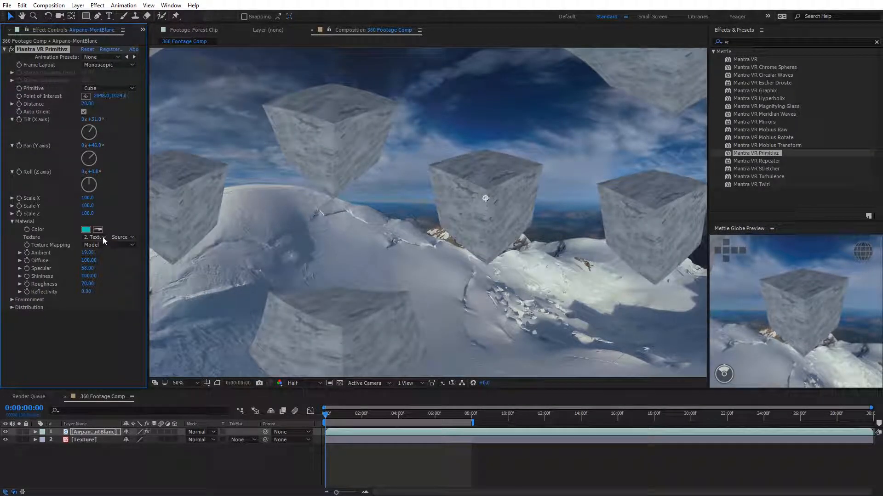
Remove the texture from the cubes and lower the material's Shininess to 85
left_click(103, 237)
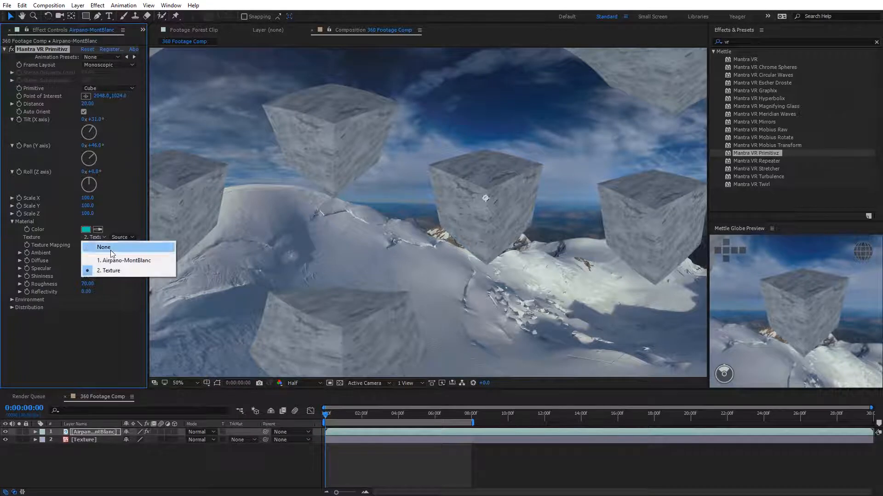
left_click(110, 250)
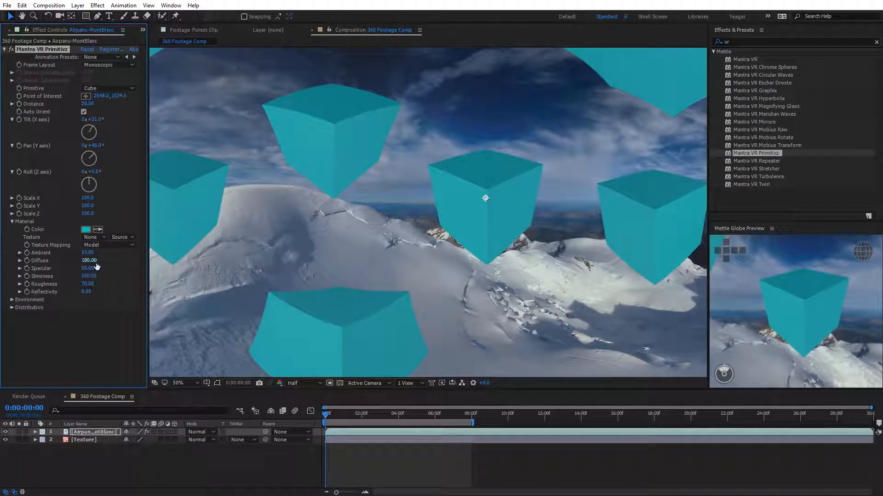
left_click(90, 277)
mouse_move(90, 279)
left_mouse_down()
mouse_move(74, 278)
mouse_move(104, 286)
mouse_move(88, 279)
left_mouse_up()
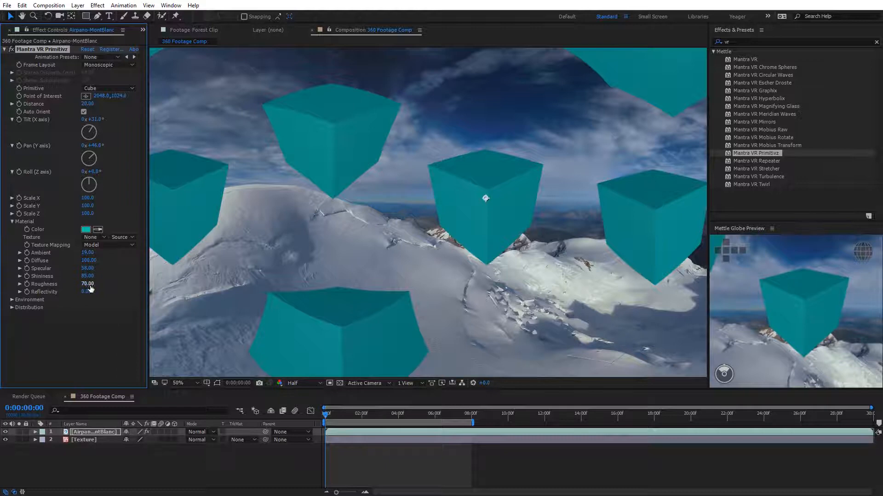
Set the cube material's Specular to 69, Roughness to 86 and Reflectivity to 68
mouse_move(90, 288)
left_mouse_down()
mouse_move(68, 286)
mouse_move(113, 288)
mouse_move(94, 291)
left_mouse_up()
left_click_drag(87, 287, 152, 275)
left_click_drag(87, 292, 151, 291)
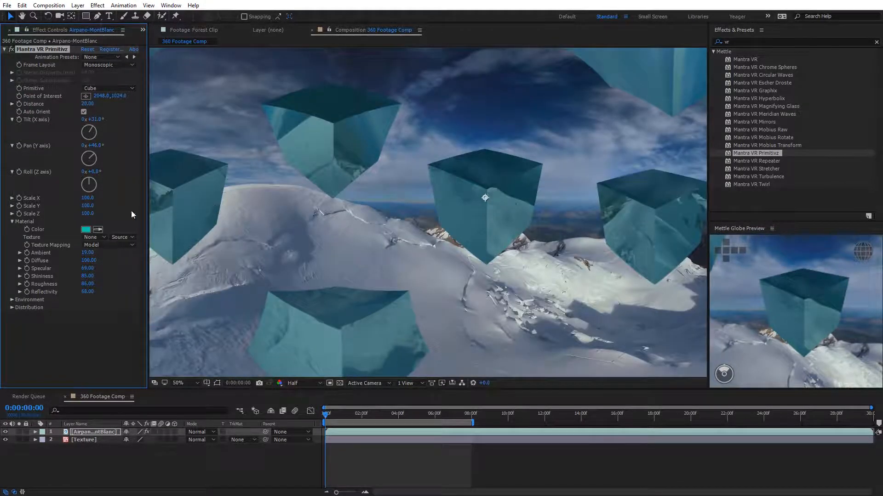
Change the cube material's color to grey 909090 and set its Reflectivity to 0
left_click(85, 230)
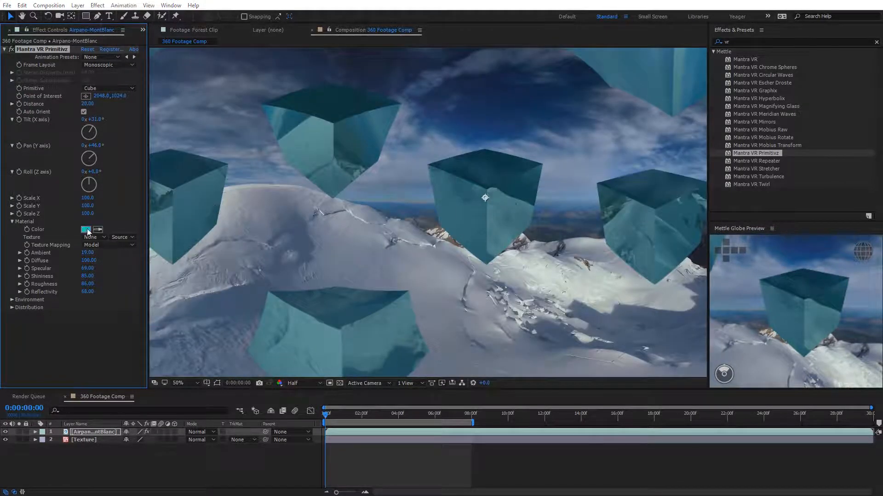
left_click_drag(465, 260, 443, 259)
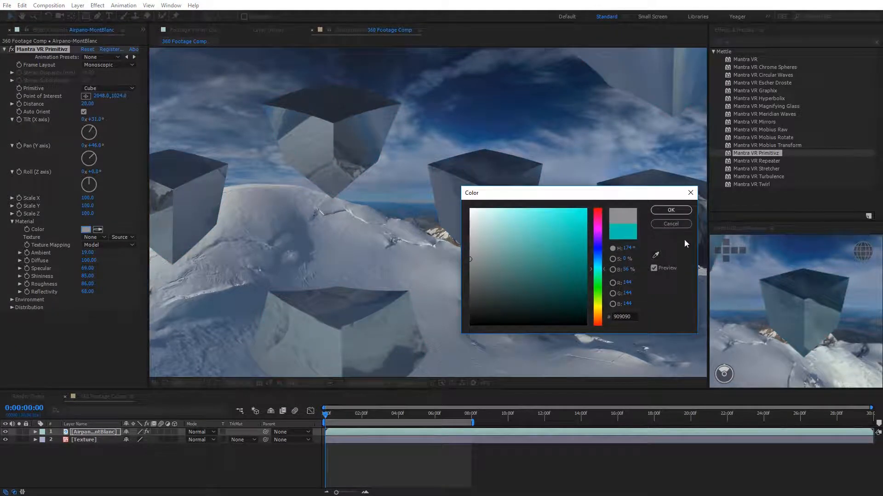
left_click(671, 211)
left_click_drag(88, 292, 23, 303)
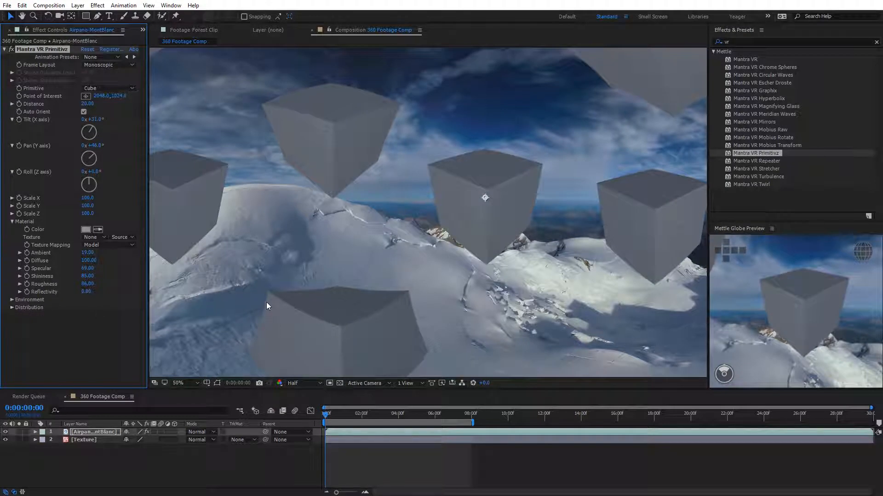
Isolate the cubes by disabling Draw Background, hiding the Texture layer and showing the transparency grid, and re-enable Draw Background
left_click(10, 299)
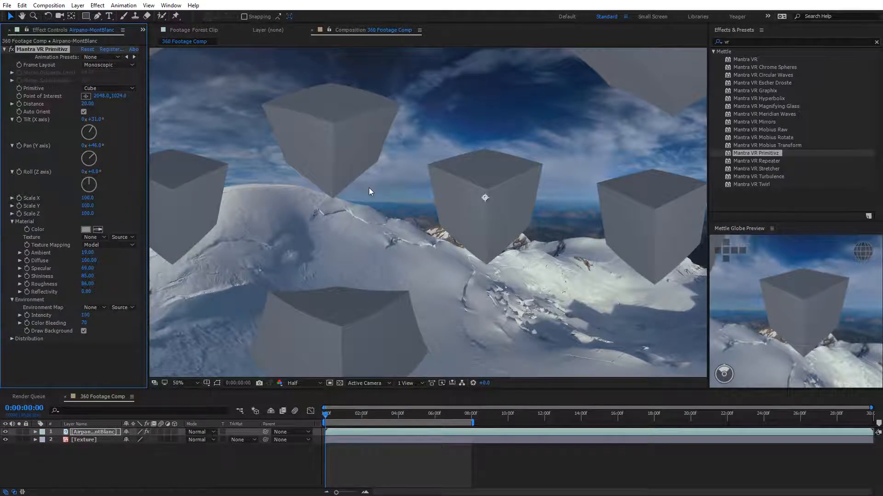
scroll(369, 187, "down", 2)
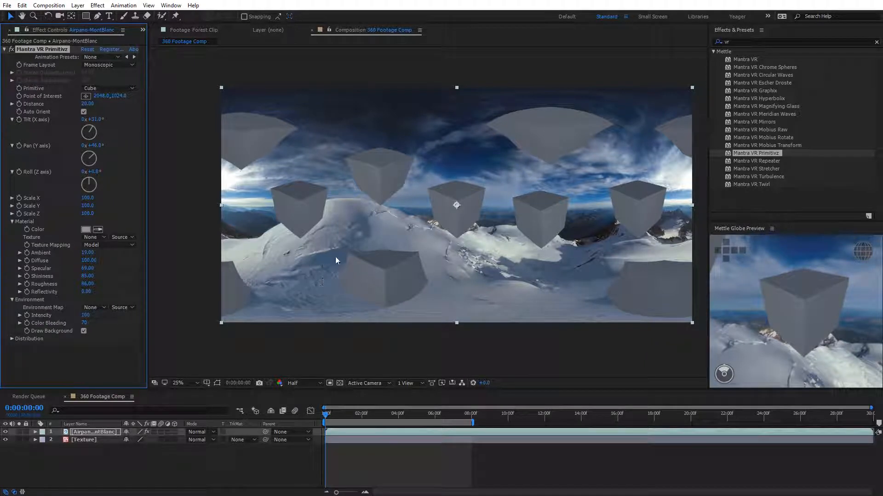
left_click(83, 331)
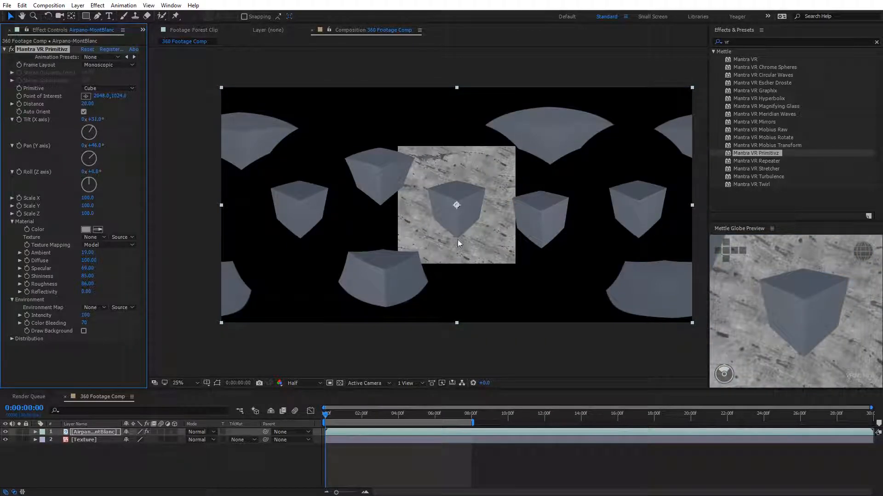
left_click(5, 440)
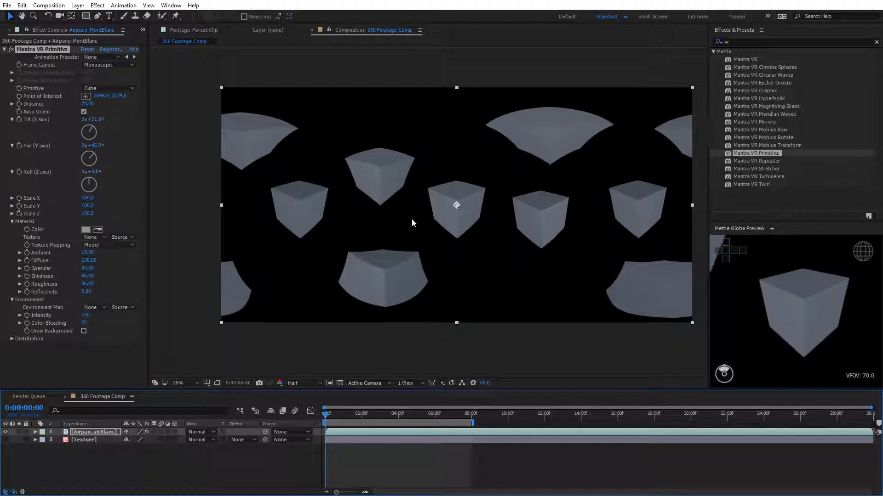
left_click(340, 383)
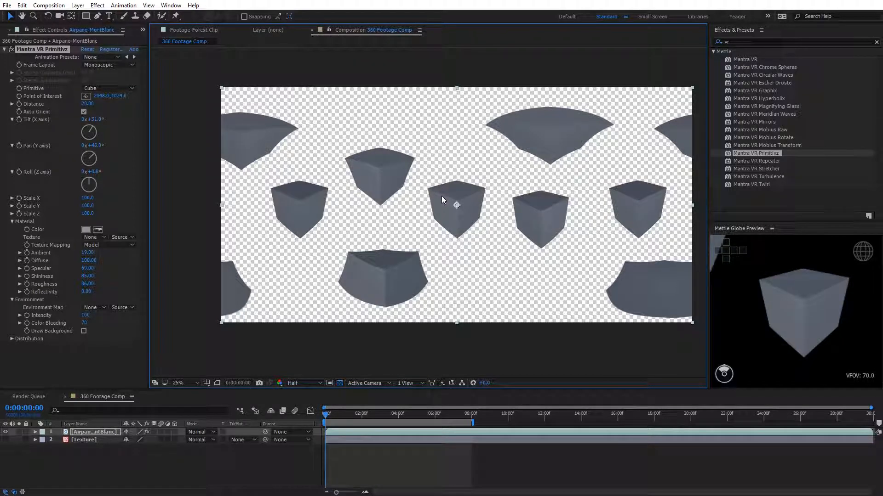
left_click(83, 331)
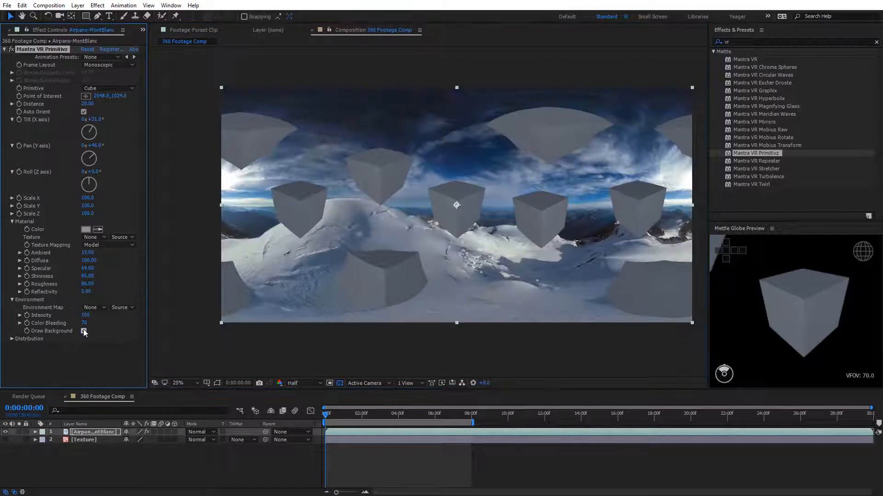
Try the environment's Color Bleeding at 0 on the grey cubes and set it to 100
key("period")
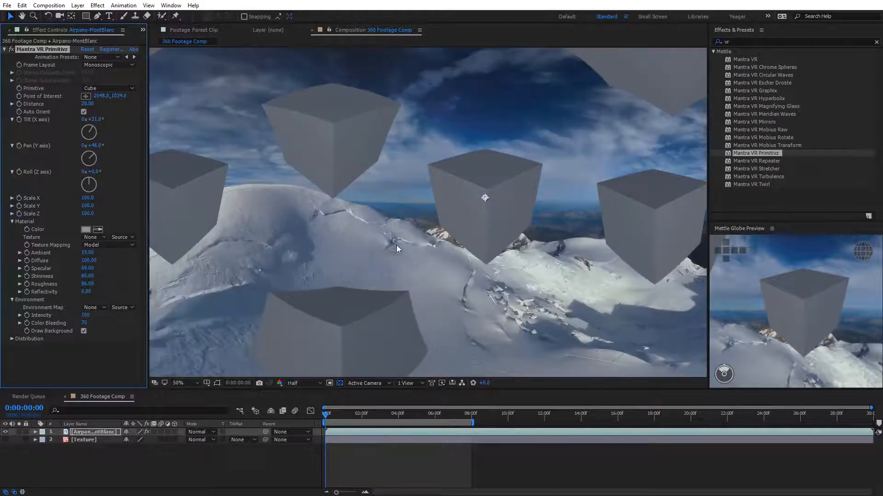
left_click_drag(84, 323, 42, 334)
key("comma")
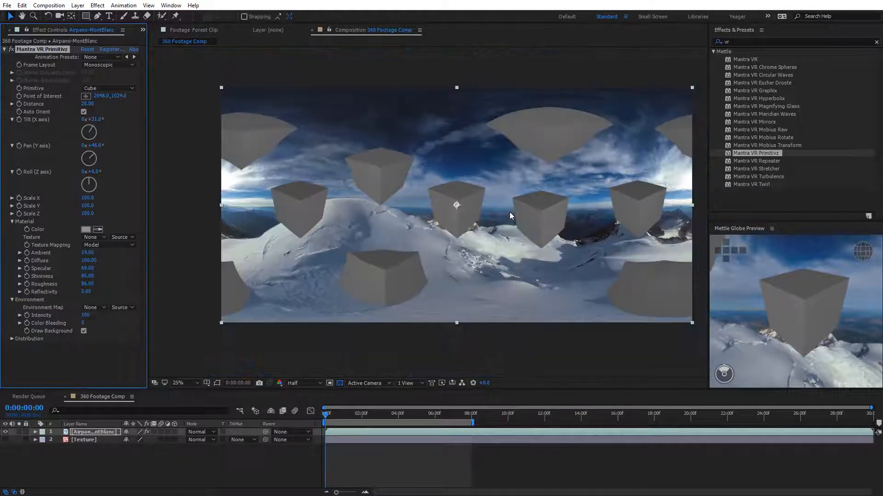
key("period")
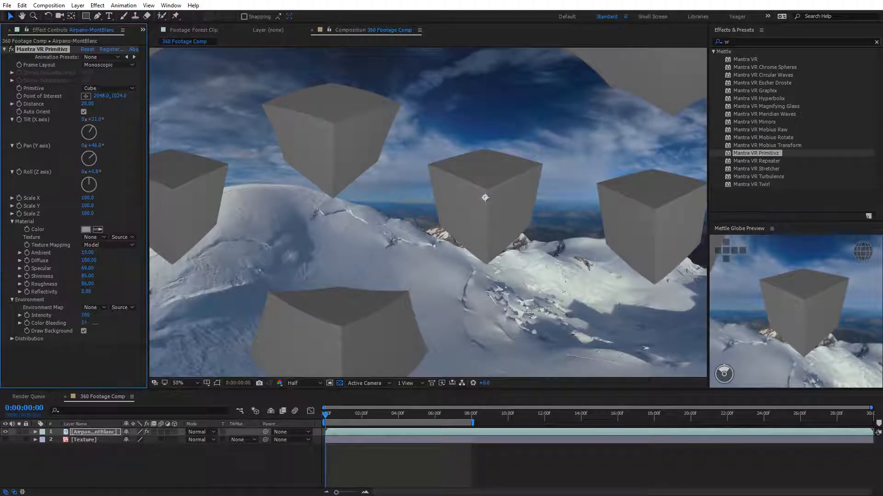
left_click_drag(95, 323, 135, 325)
Add Forest Clip to the composition beneath the mountain footage and use it as the cubes' Environment Map
left_click(143, 30)
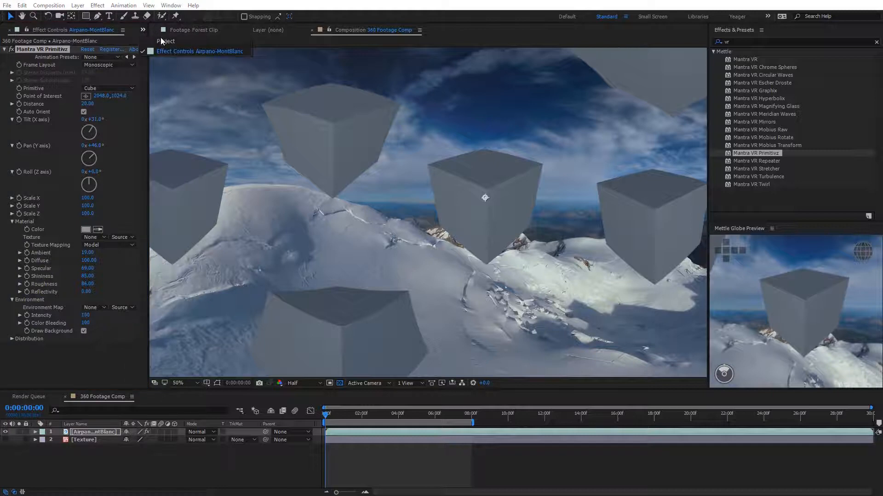
left_click(161, 38)
left_click(30, 139)
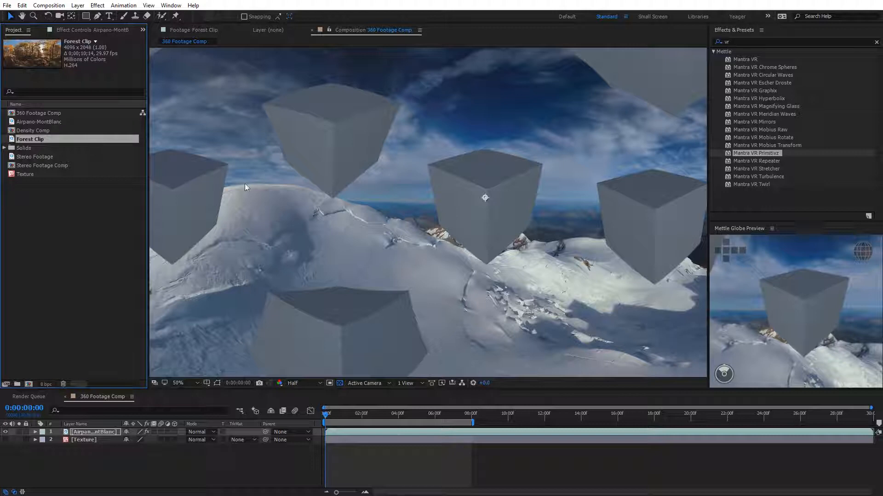
left_click_drag(27, 137, 84, 437)
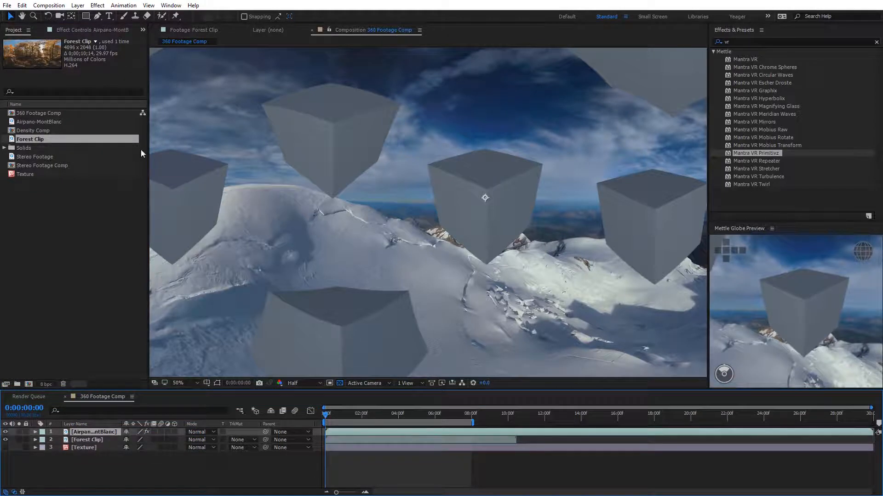
left_click(89, 30)
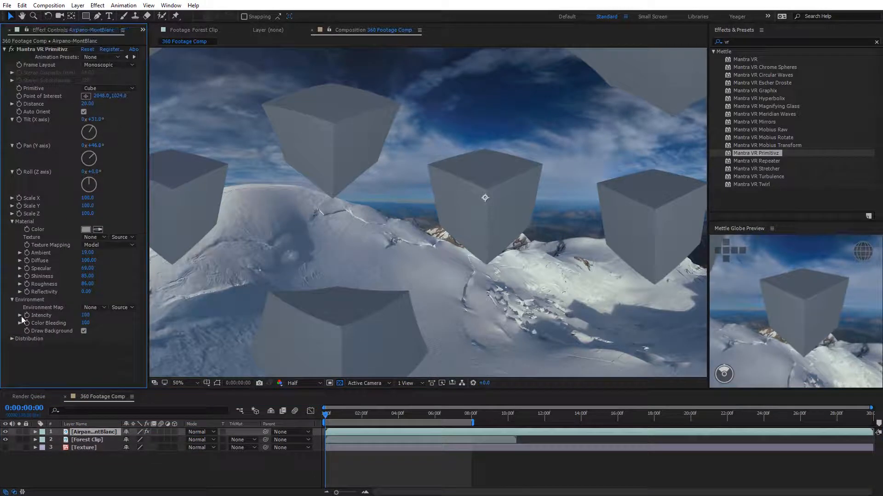
left_click(90, 310)
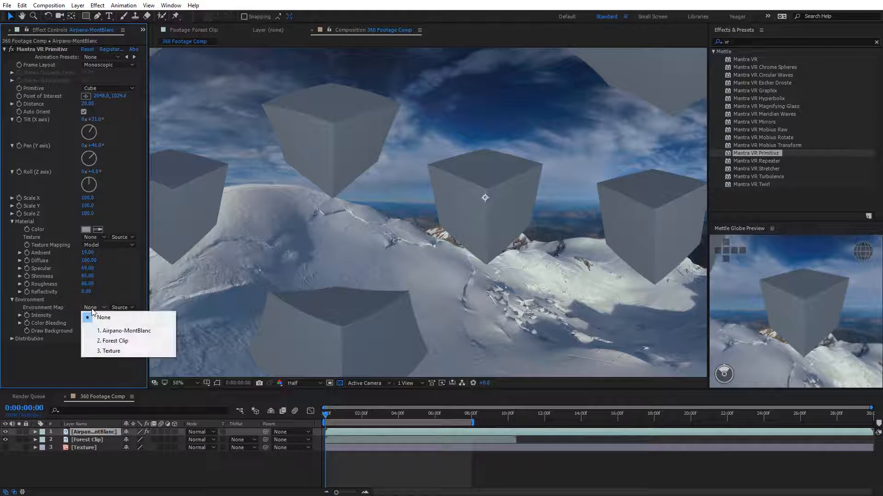
left_click(125, 343)
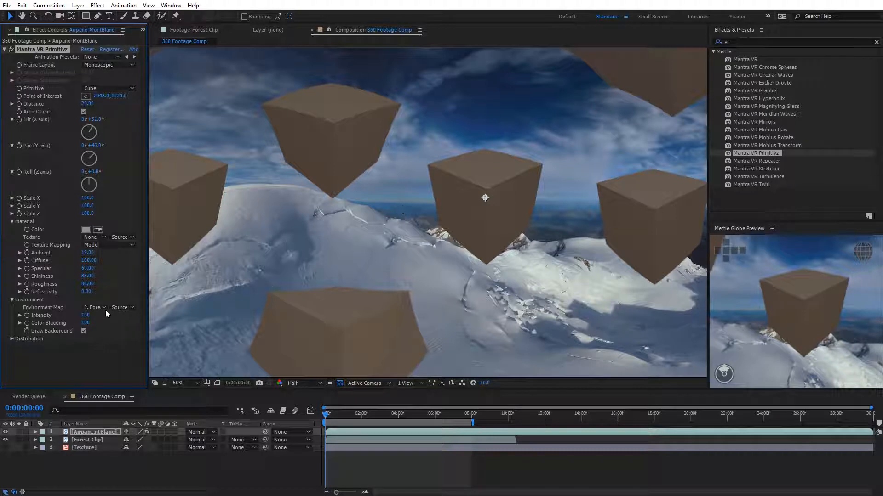
Set the cube material's Reflectivity to 100, Ambient to 85 and Diffuse to 88
left_click_drag(84, 297, 180, 296)
key("comma")
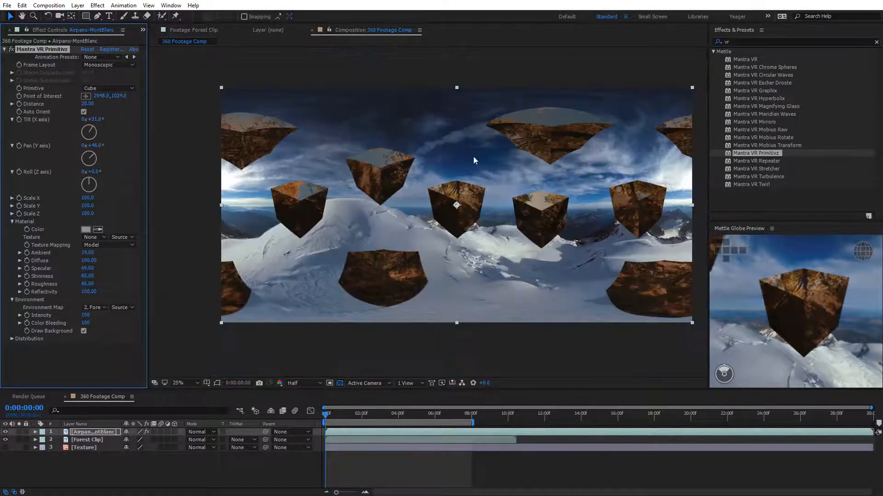
left_click_drag(87, 253, 114, 250)
key("period")
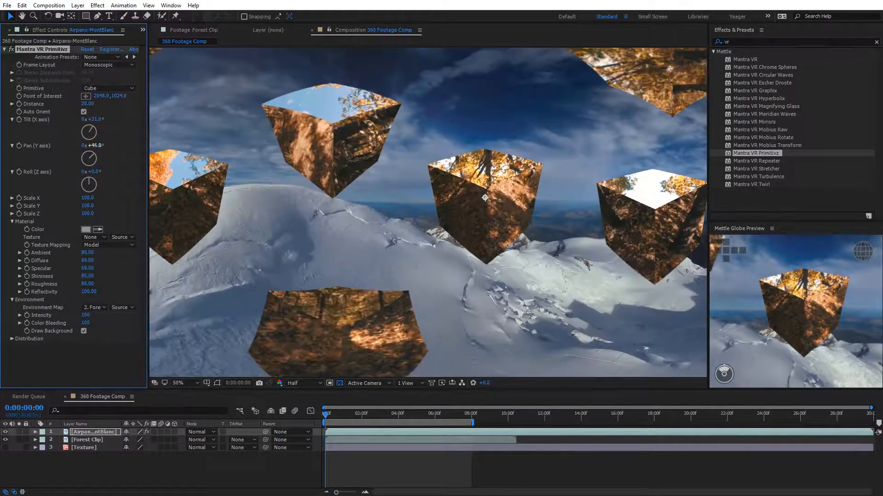
Rotate the reflective cubes to Tilt 32°, Pan 141° and Roll -27°
left_click_drag(94, 146, 143, 147)
mouse_move(92, 172)
left_mouse_down()
mouse_move(122, 167)
mouse_move(79, 169)
left_mouse_up()
mouse_move(100, 123)
left_mouse_down()
mouse_move(81, 120)
mouse_move(94, 119)
left_mouse_up()
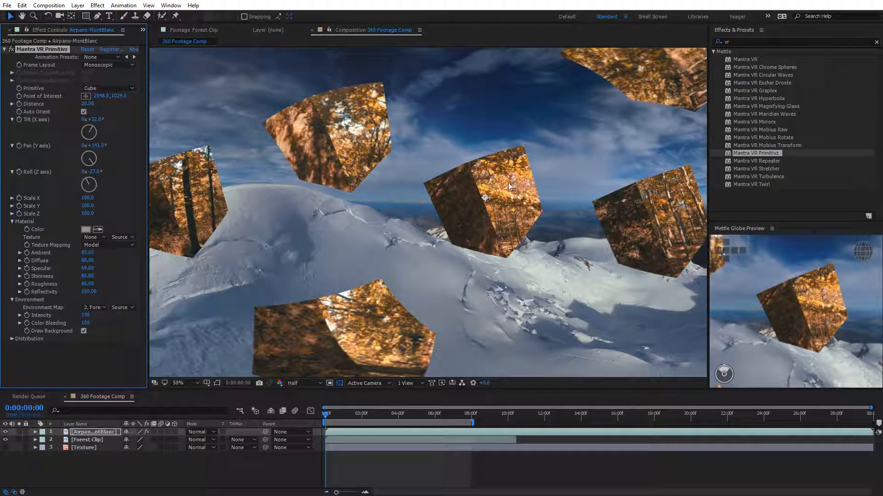
Reset the cubes' Environment Map to None
left_click(97, 308)
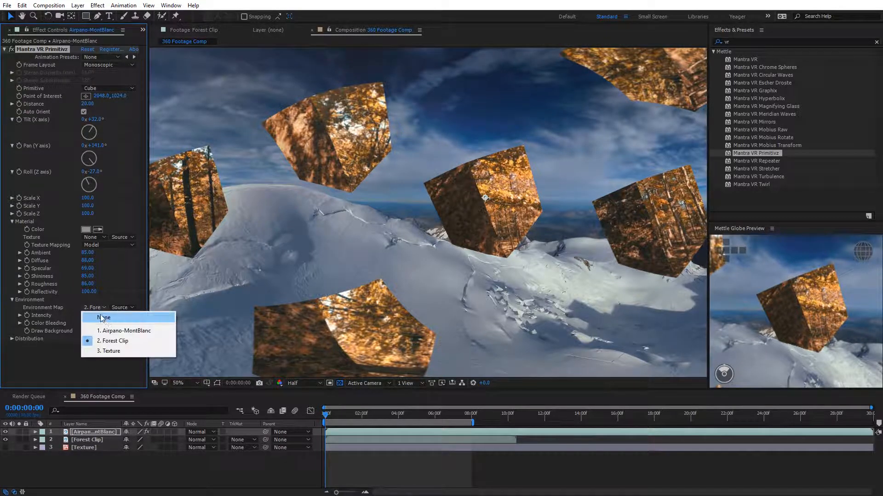
left_click(109, 320)
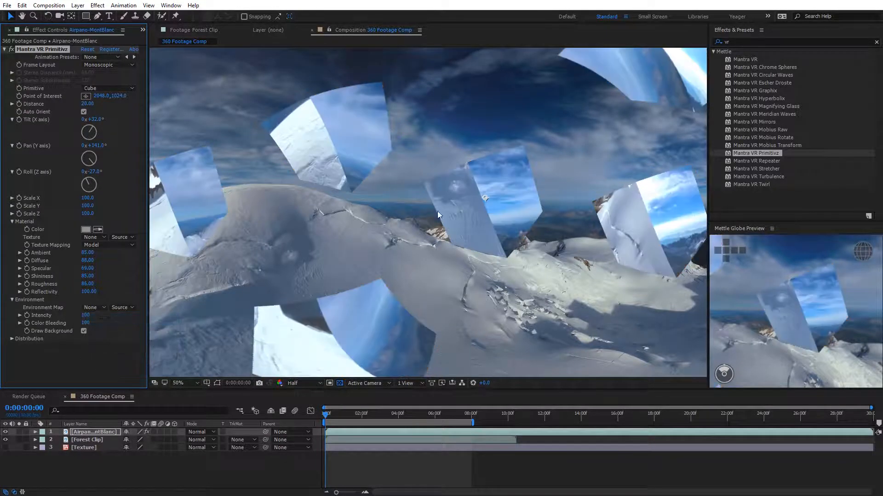
scroll(437, 211, "down", 2)
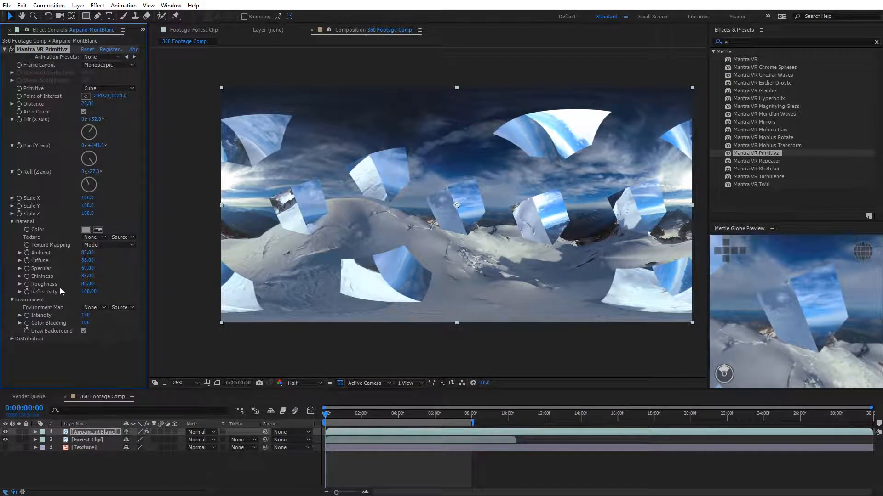
Set the distribution's number of instances to 9, try the Circle type around the sphere, and return to Fibonacci
left_click(11, 338)
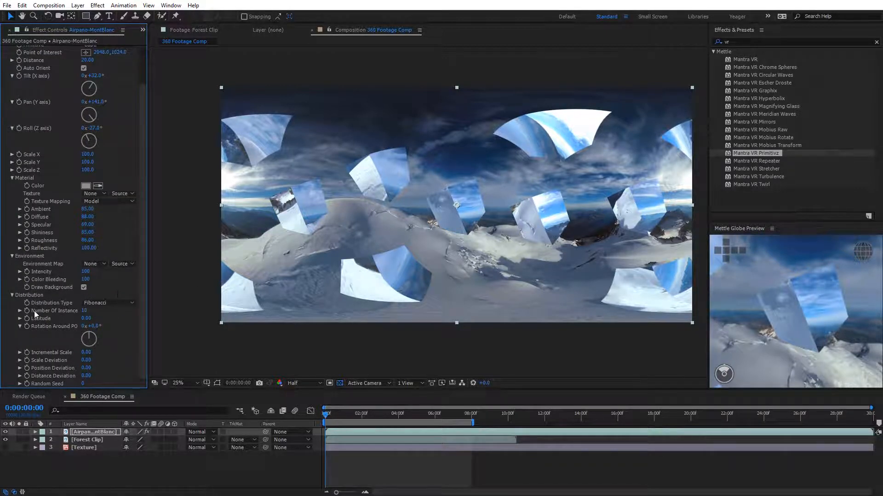
mouse_move(84, 311)
left_mouse_down()
mouse_move(71, 311)
mouse_move(79, 316)
left_mouse_up()
left_click(102, 305)
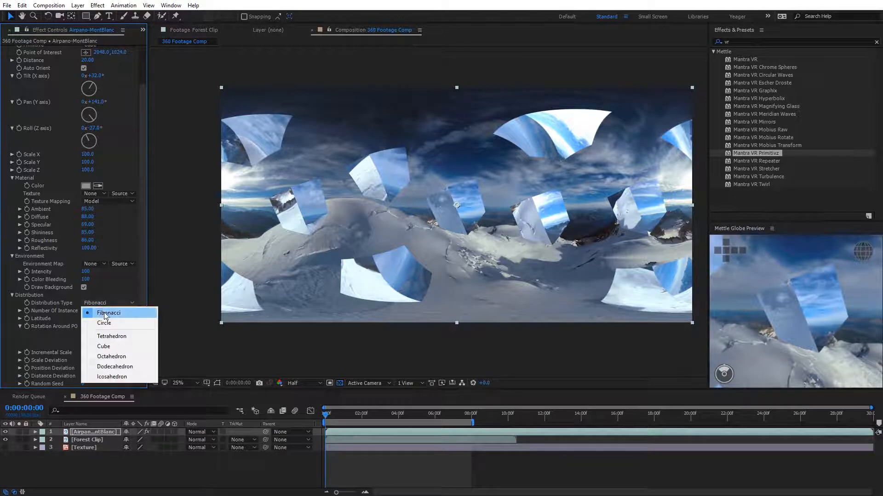
left_click(104, 323)
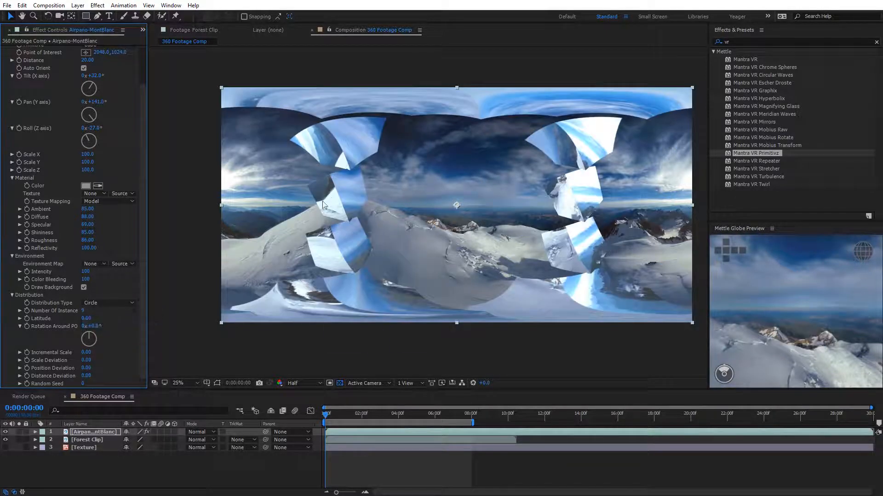
left_click_drag(810, 313, 827, 355)
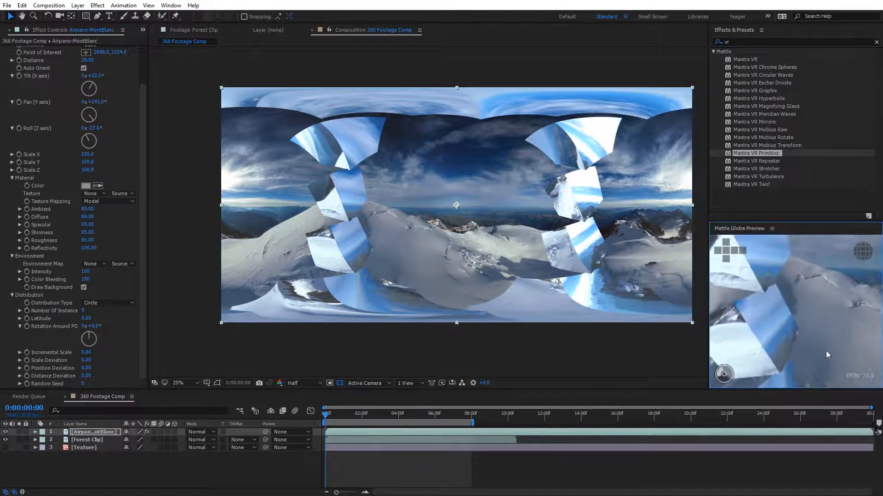
left_click(94, 304)
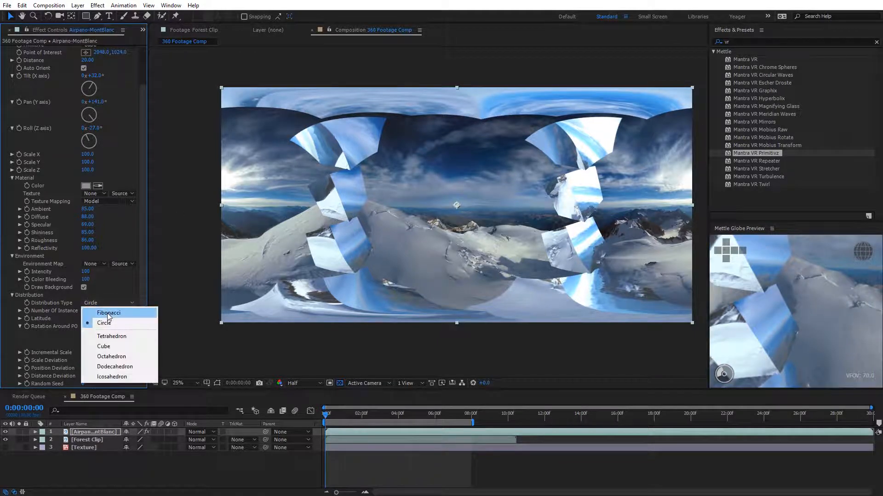
left_click(109, 314)
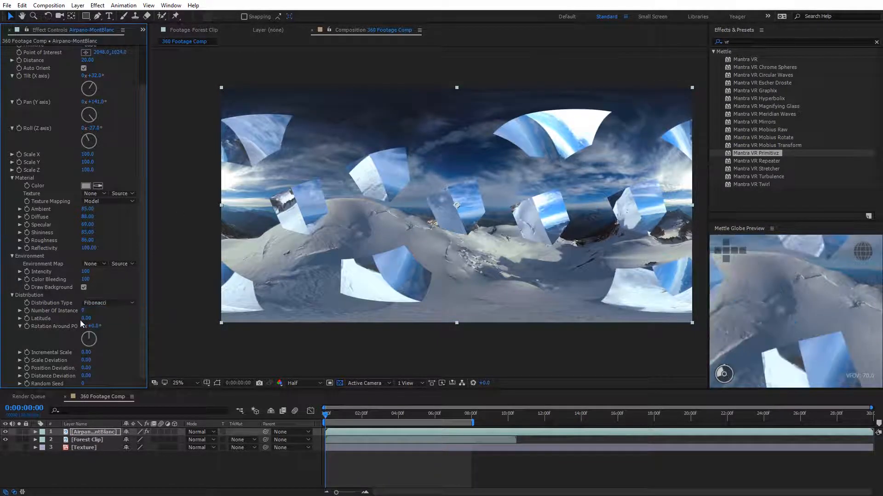
Scatter the cubes with Latitude 4, Rotation 40°, Incremental Scale -25, Position Deviation 21, Distance Deviation 51 and more Scale Deviation, and vary the Random Seed
left_click_drag(86, 318, 96, 374)
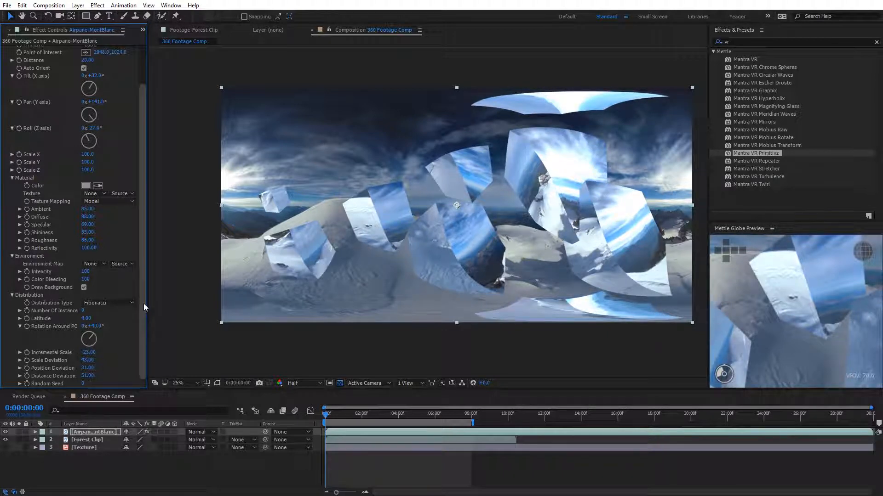
left_click_drag(83, 386, 98, 385)
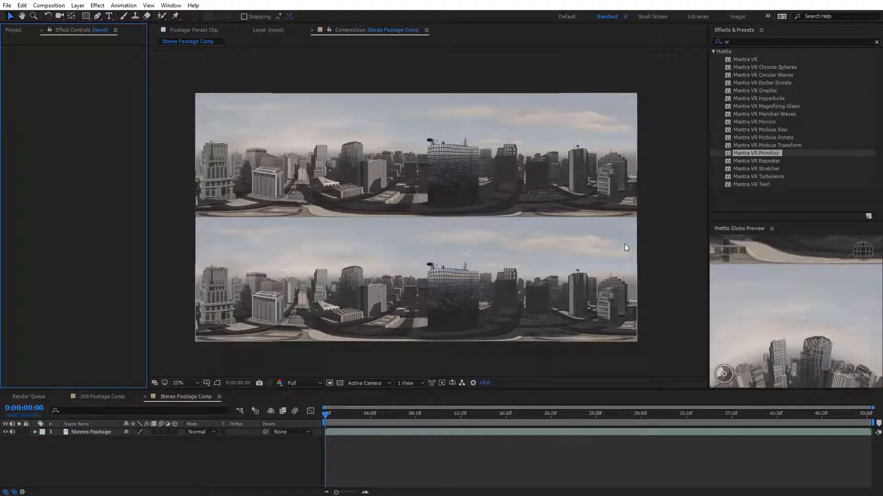
Apply Mantra VR Primitivz to the footage in Stereo Footage Comp and set its Frame Layout to Stereoscopic - Over/Under
left_click_drag(753, 154, 520, 178)
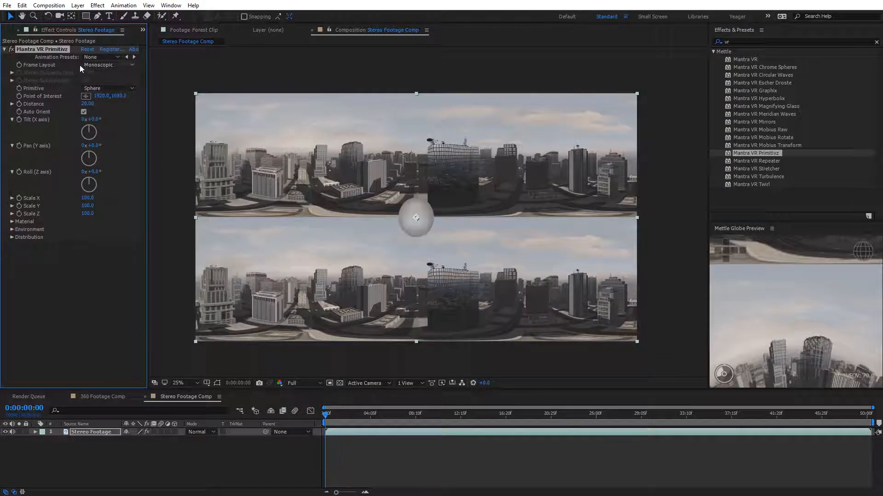
left_click(105, 65)
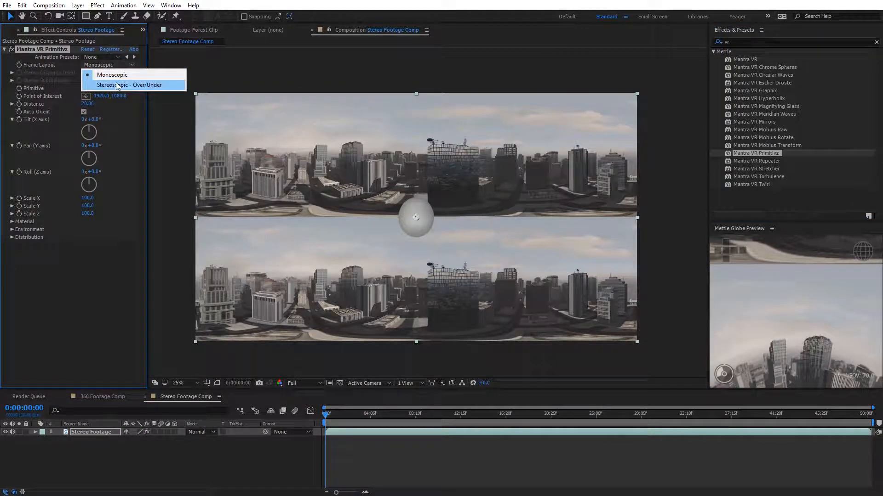
left_click(110, 84)
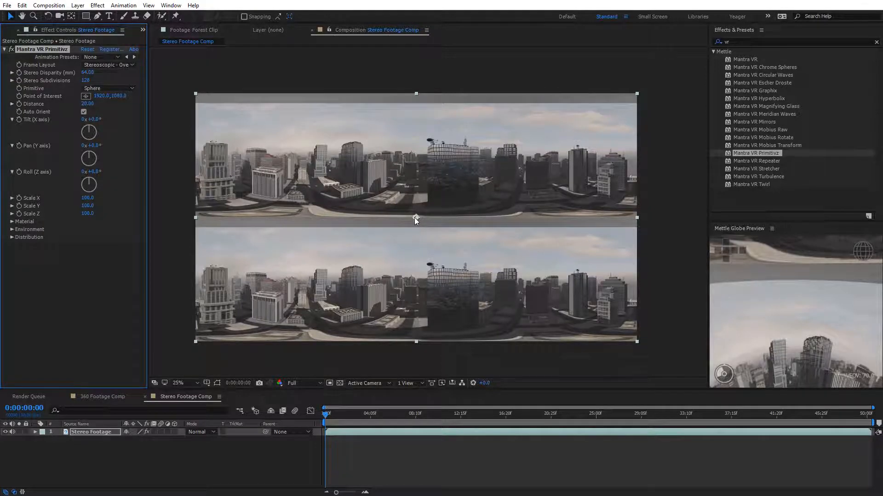
Place the sphere's Point of Interest at about 1660, 1556 in the lower view and set the distribution's number of instances to 10
left_click_drag(416, 220, 386, 271)
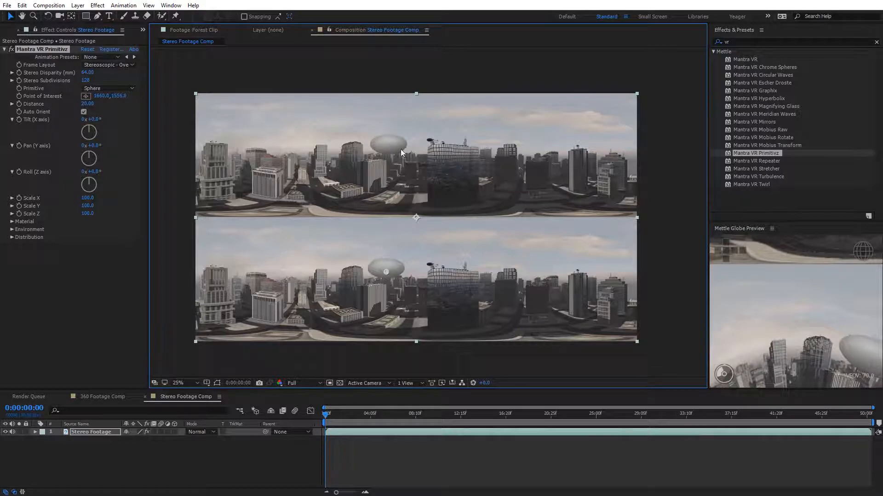
key("period")
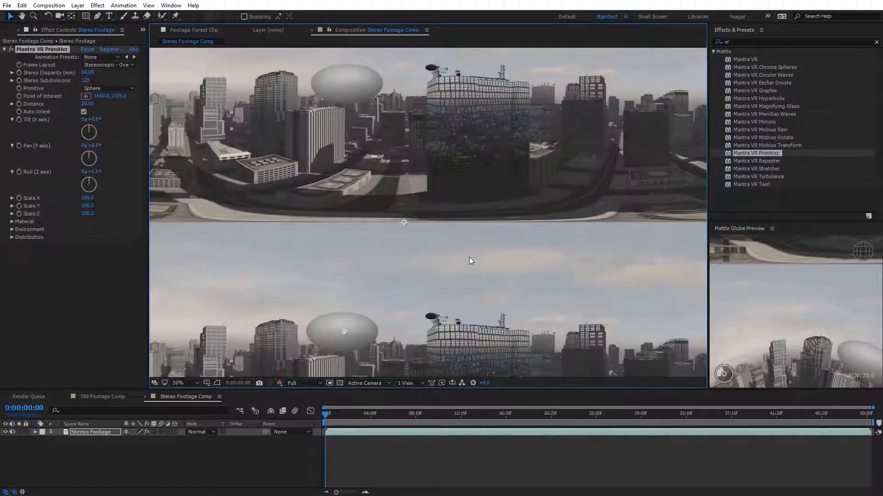
left_click(12, 238)
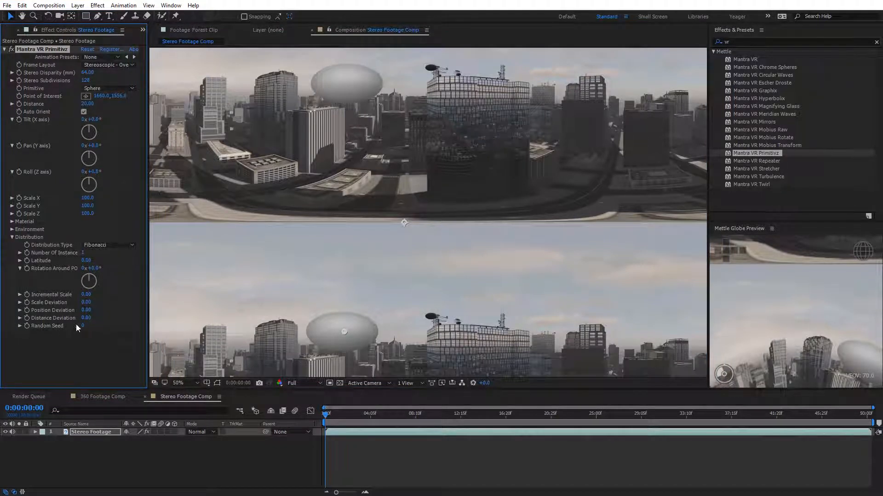
left_click_drag(83, 253, 149, 276)
left_click_drag(403, 137, 423, 236)
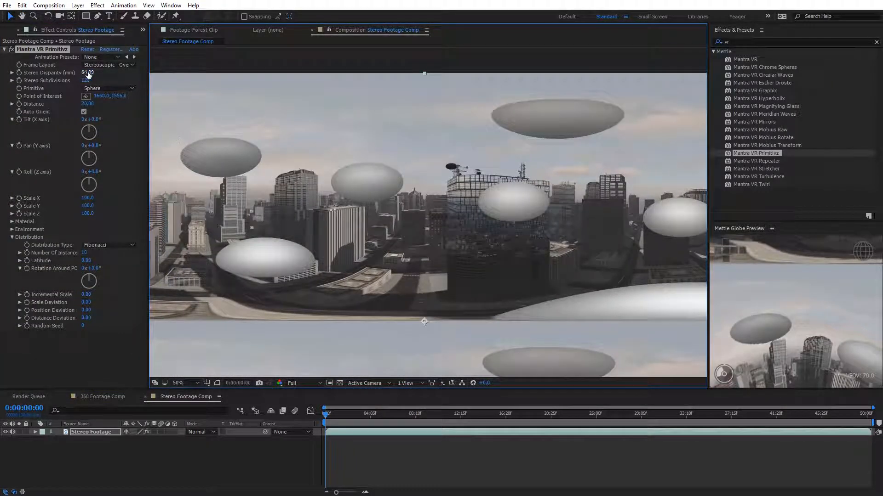
Increase the Stereo Disparity to 156 mm and compare the sphere offset between the upper and lower eye views
left_click_drag(88, 73, 116, 74)
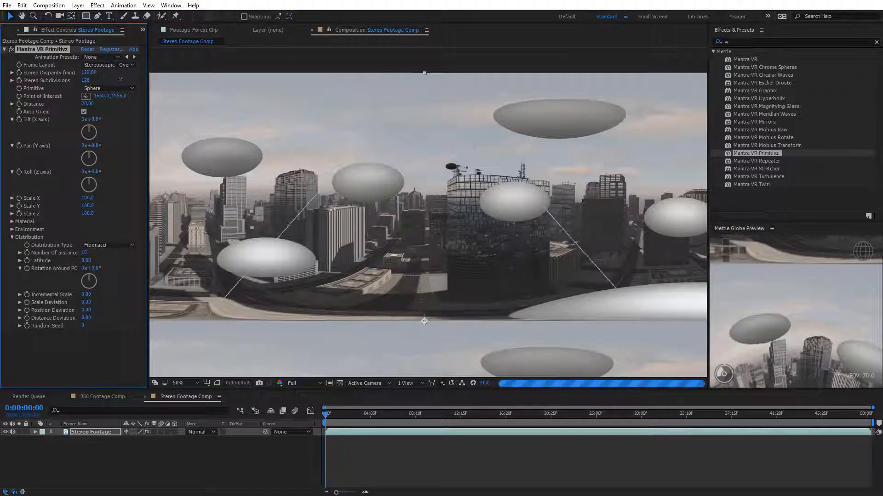
key("comma")
key("comma")
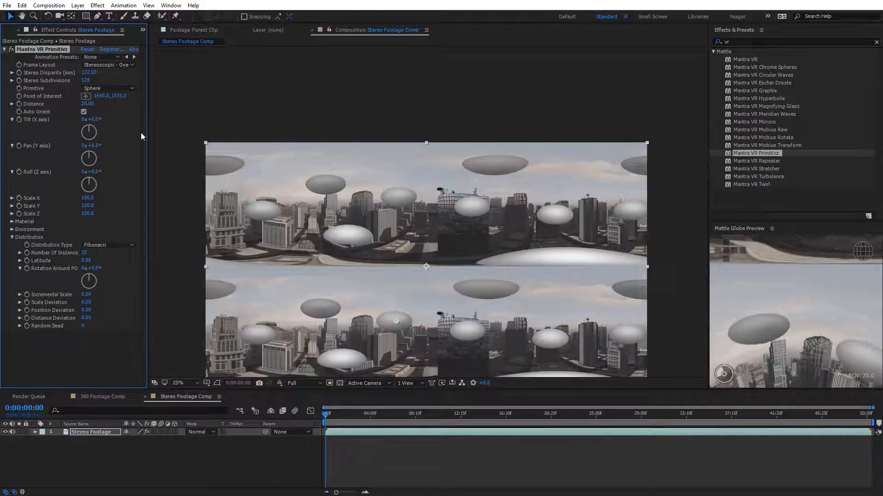
left_click_drag(88, 73, 108, 74)
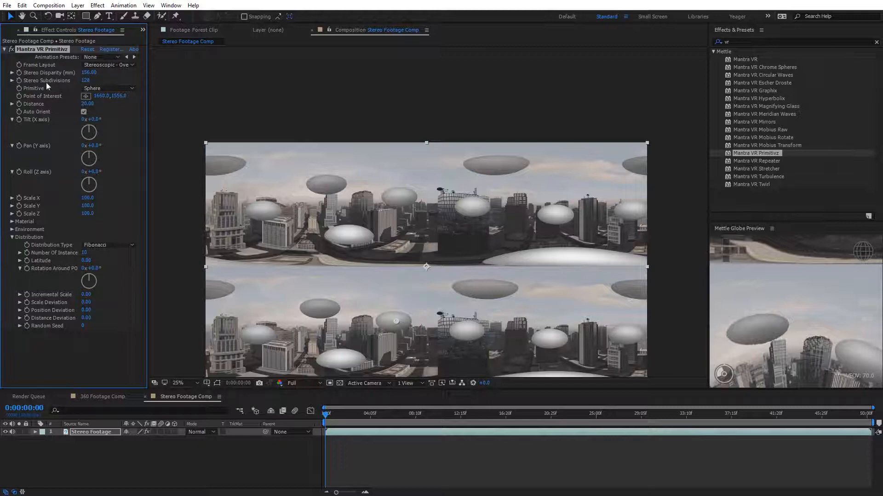
left_click_drag(442, 290, 436, 262)
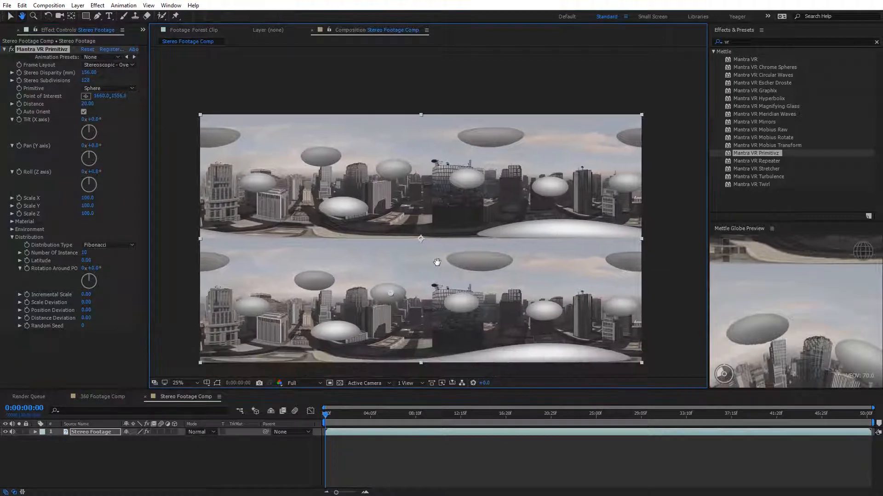
Raise the Stereo Subdivisions to 200 and check the spheres at closer range
key("period")
key("period")
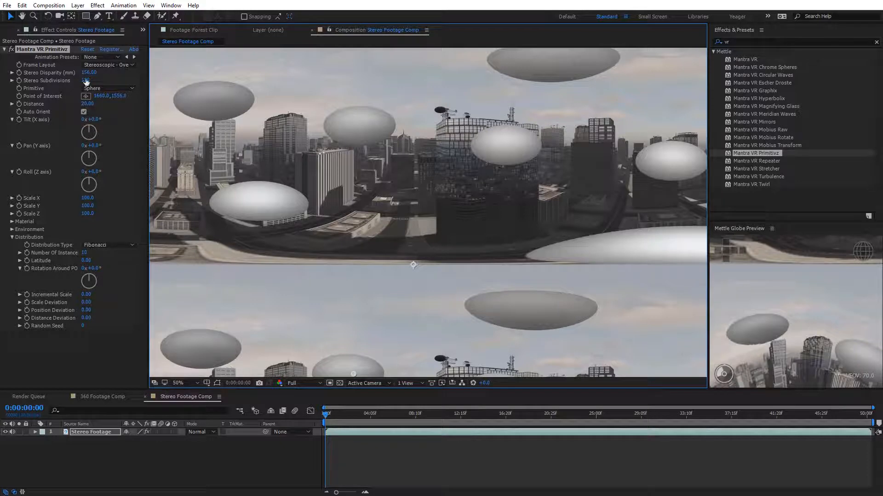
key("comma")
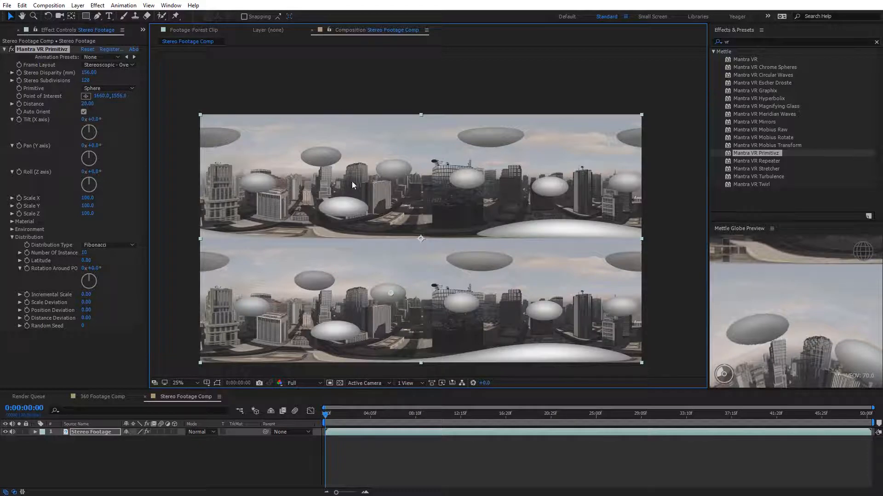
left_click(86, 80)
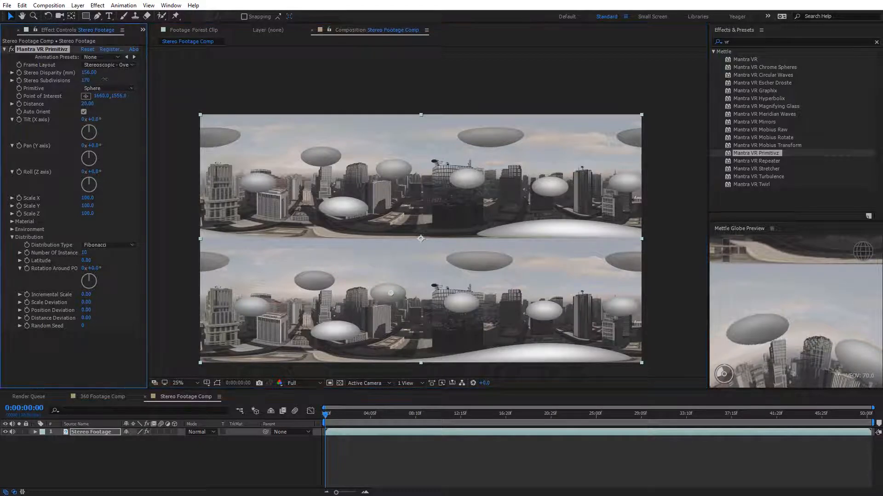
type("200")
key("Return")
key("period")
key("period")
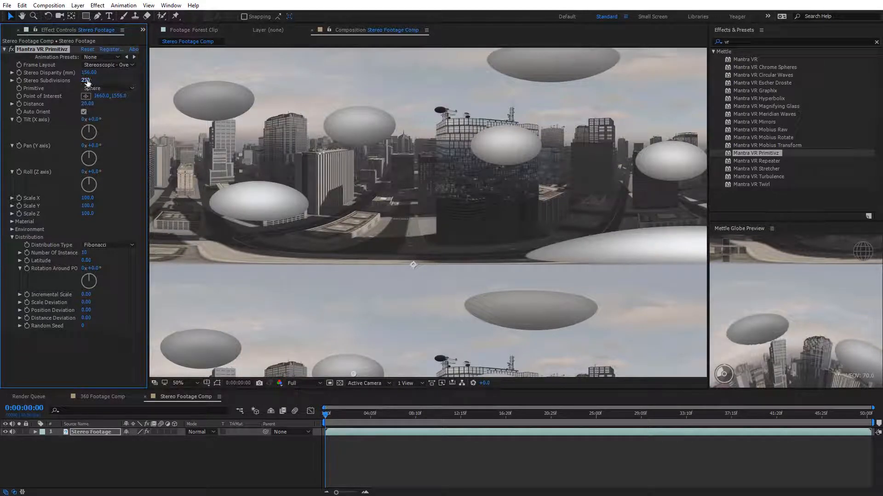
Lower the Stereo Subdivisions to 6 and inspect the edges of the spheres in both eye views up close
left_click_drag(85, 80, 65, 81)
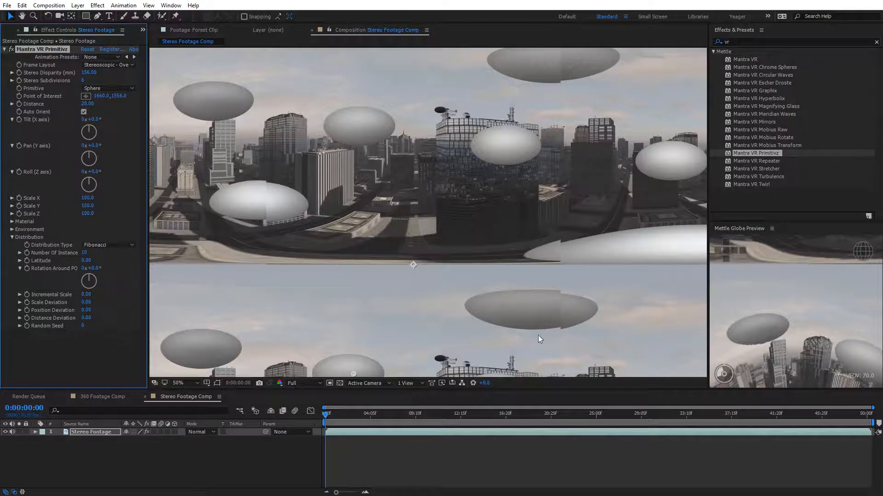
key("h")
left_click_drag(565, 332, 486, 225)
key("v")
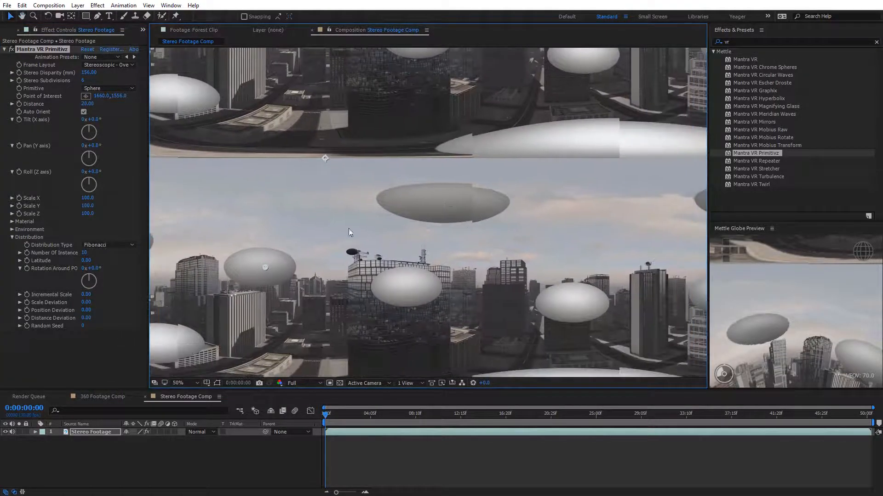
key("space")
left_click_drag(245, 146, 397, 248)
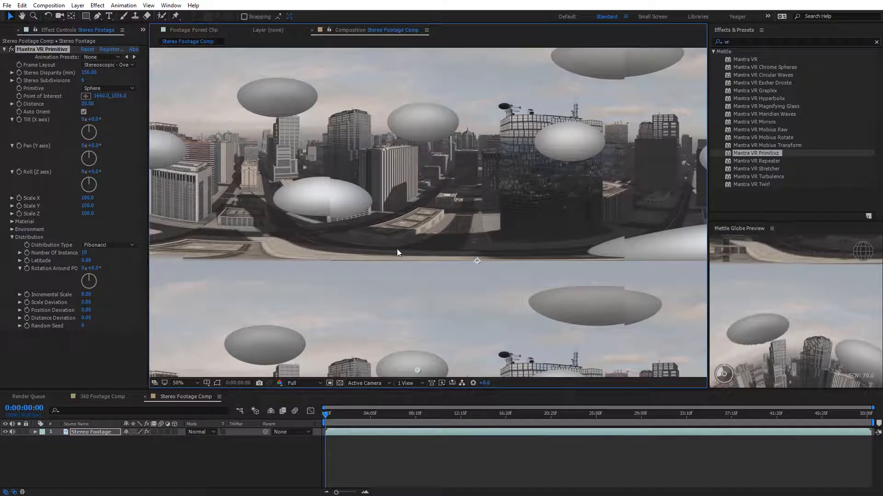
key("period")
key("space")
left_click_drag(258, 244, 362, 199)
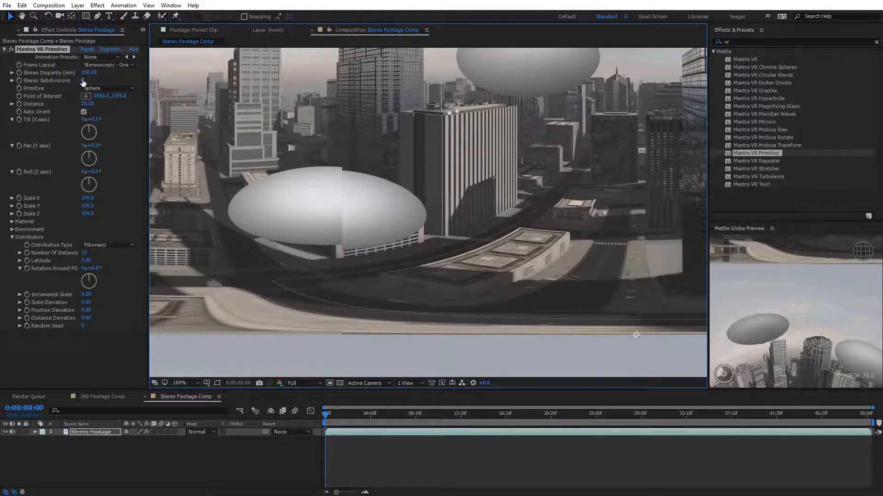
Set the Stereo Subdivisions to 200, inspect a sphere's edges up close, and return to viewing the whole frame
left_click_drag(83, 81, 118, 82)
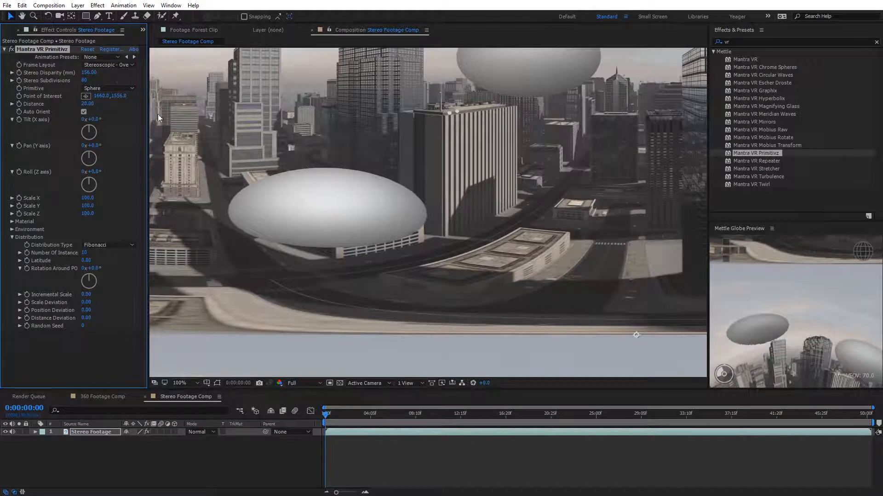
left_click_drag(84, 80, 162, 86)
scroll(455, 235, "up", 1)
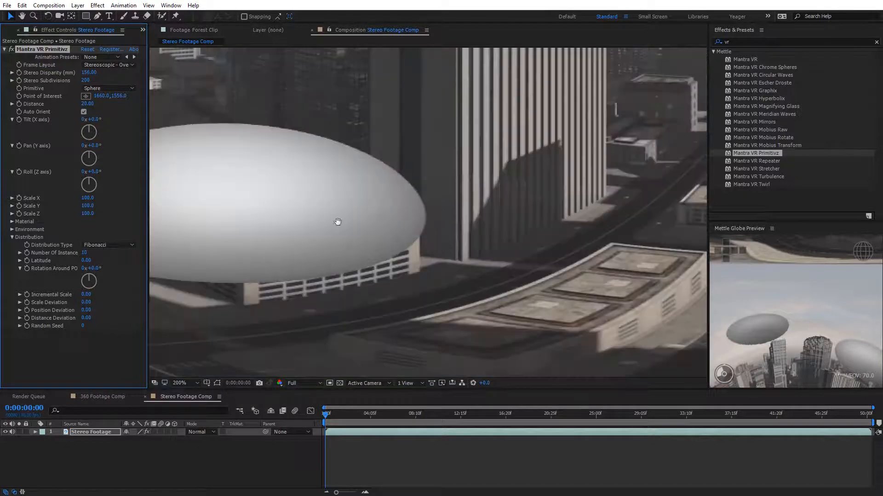
key("v")
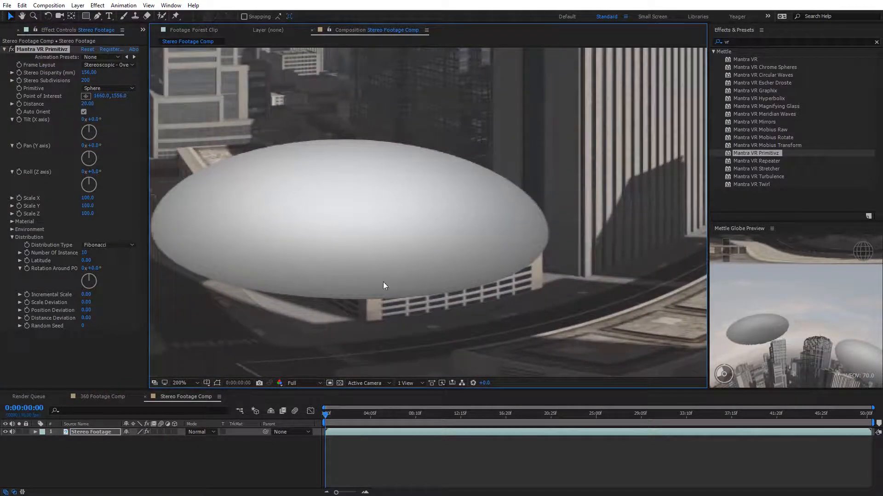
scroll(427, 214, "down", 1)
scroll(492, 232, "down", 1)
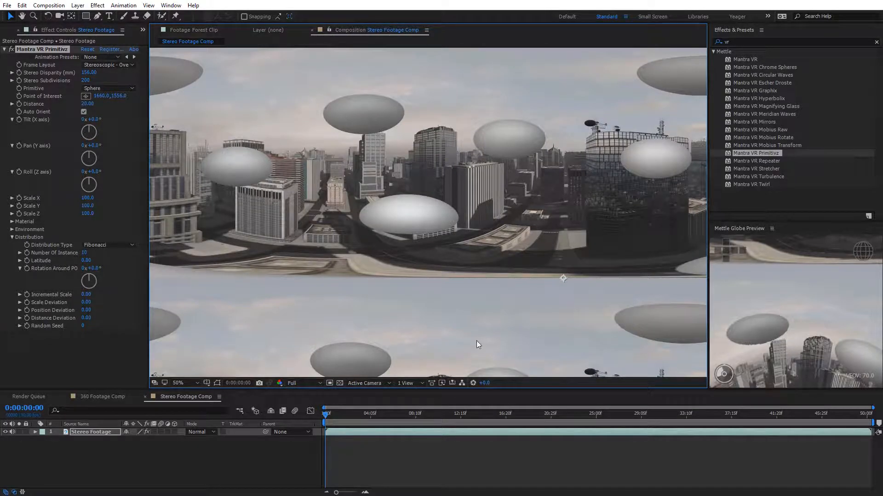
scroll(449, 256, "down", 1)
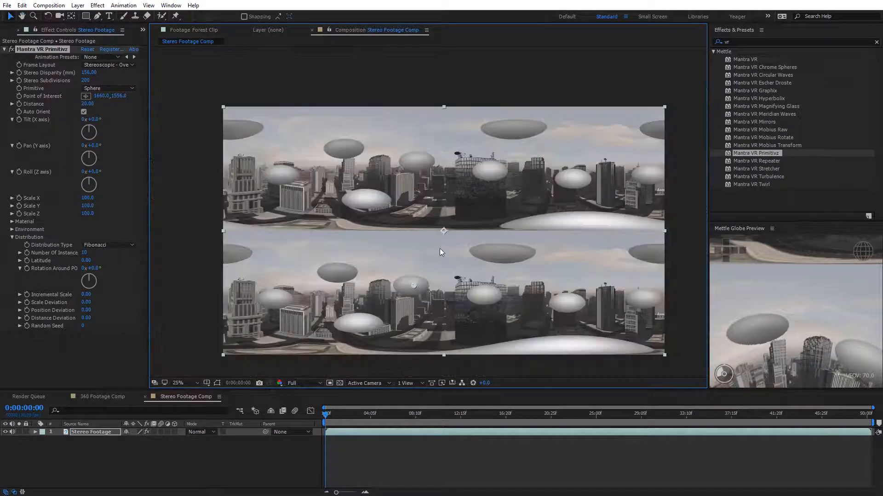